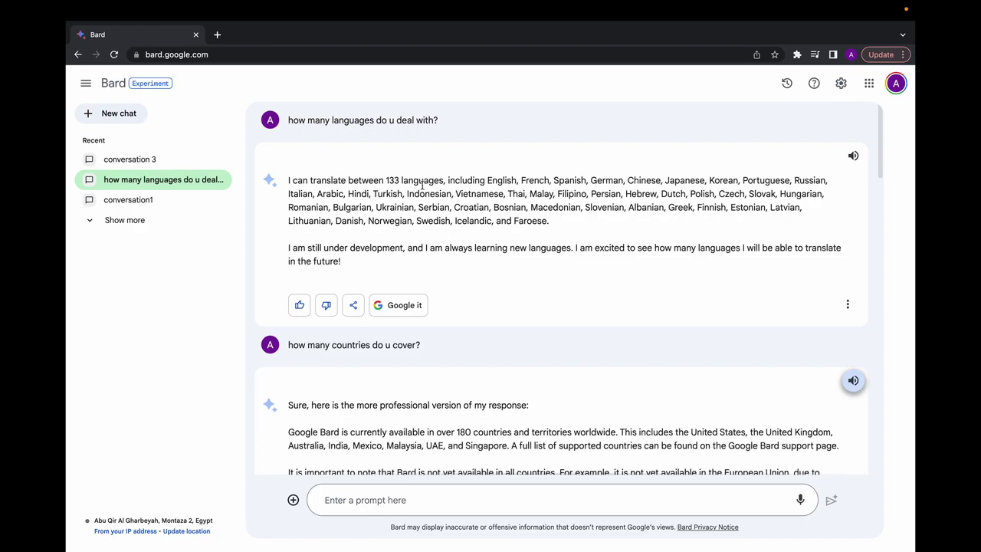
{"action": "mouse_move", "coordinate": [75, 132]}
{"action": "left_mouse_down"}
{"action": "mouse_move", "coordinate": [198, 225]}
{"action": "mouse_move", "coordinate": [228, 371]}
{"action": "mouse_move", "coordinate": [235, 475]}
{"action": "left_mouse_up"}
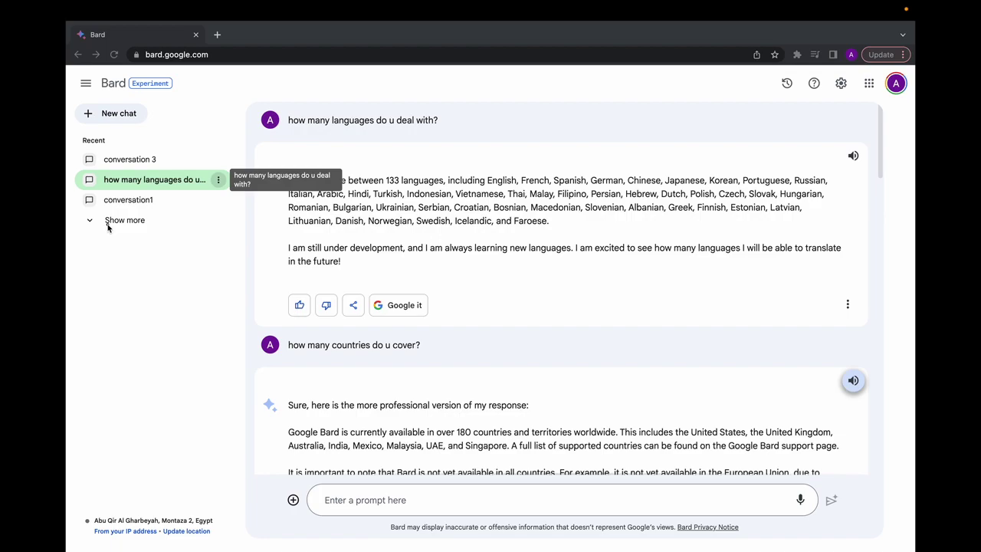
{"action": "left_click_drag", "start_coordinate": [70, 98], "coordinate": [160, 135]}
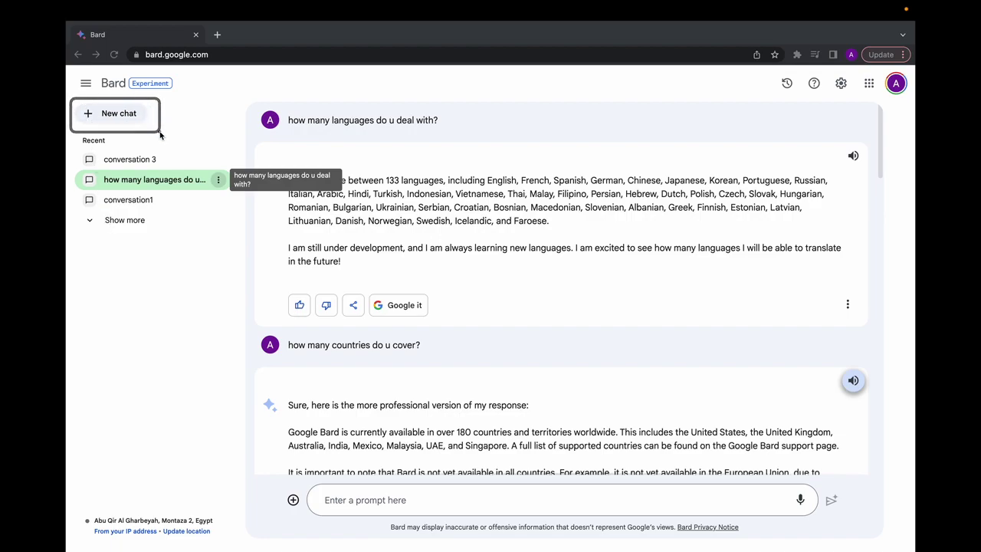
{"action": "left_click_drag", "start_coordinate": [241, 104], "coordinate": [461, 144]}
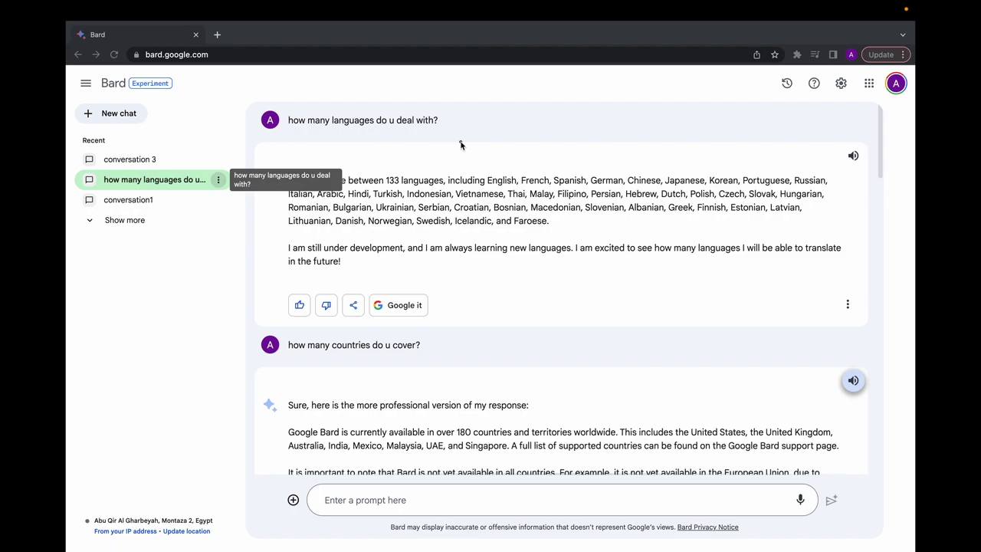
{"action": "left_click_drag", "start_coordinate": [255, 164], "coordinate": [848, 288]}
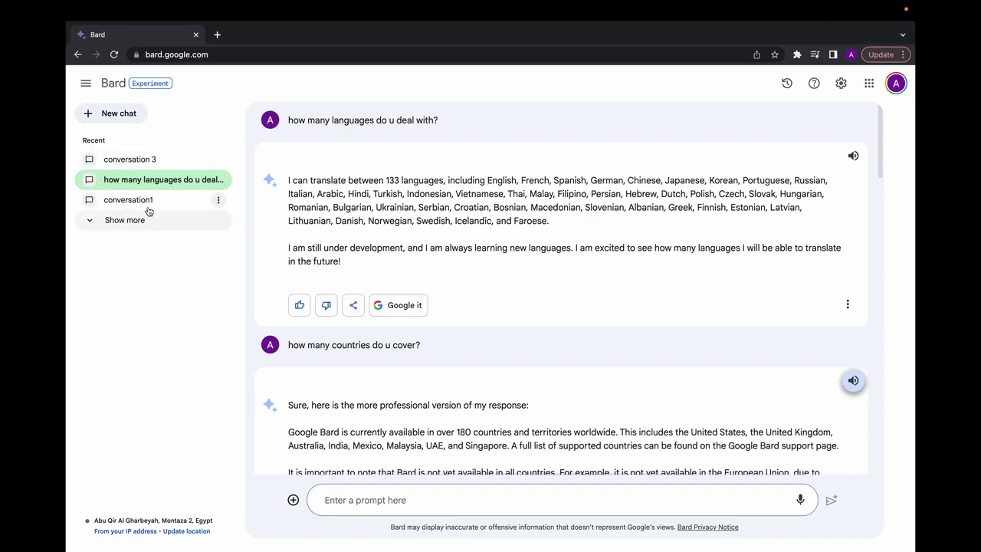
- Open conversation1, pin it under its existing name, and unpin it again
{"action": "left_click", "coordinate": [121, 202]}
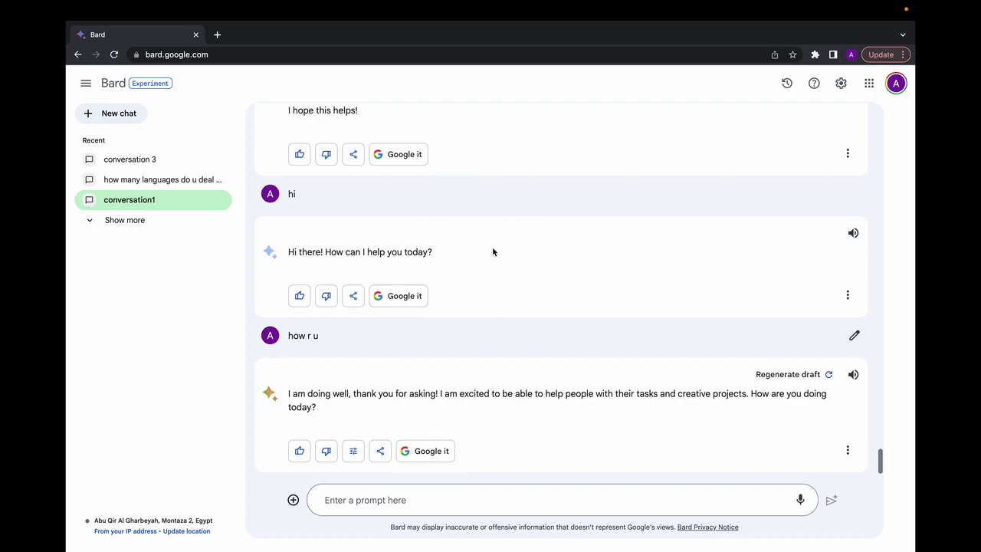
{"action": "left_click", "coordinate": [218, 200]}
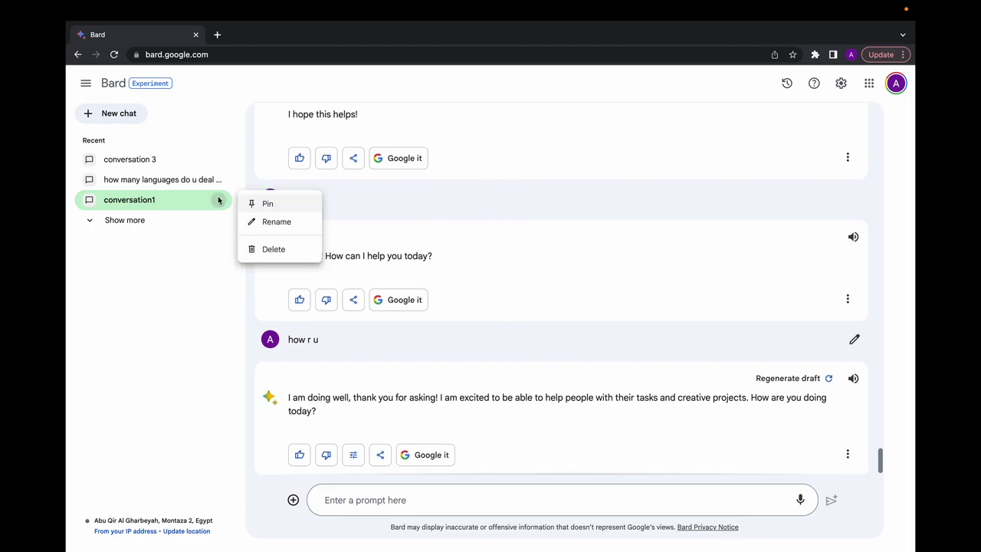
{"action": "left_click", "coordinate": [260, 203]}
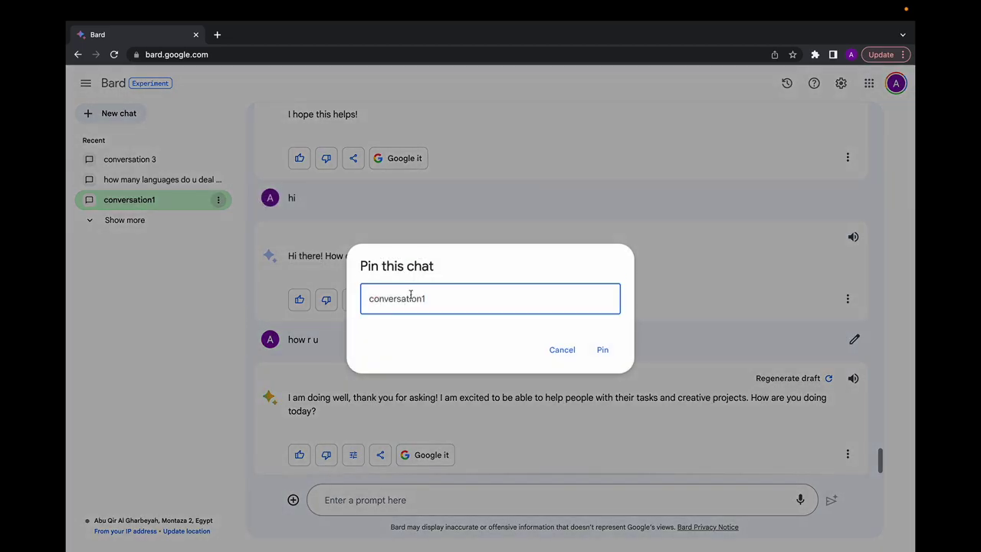
{"action": "left_click", "coordinate": [602, 350]}
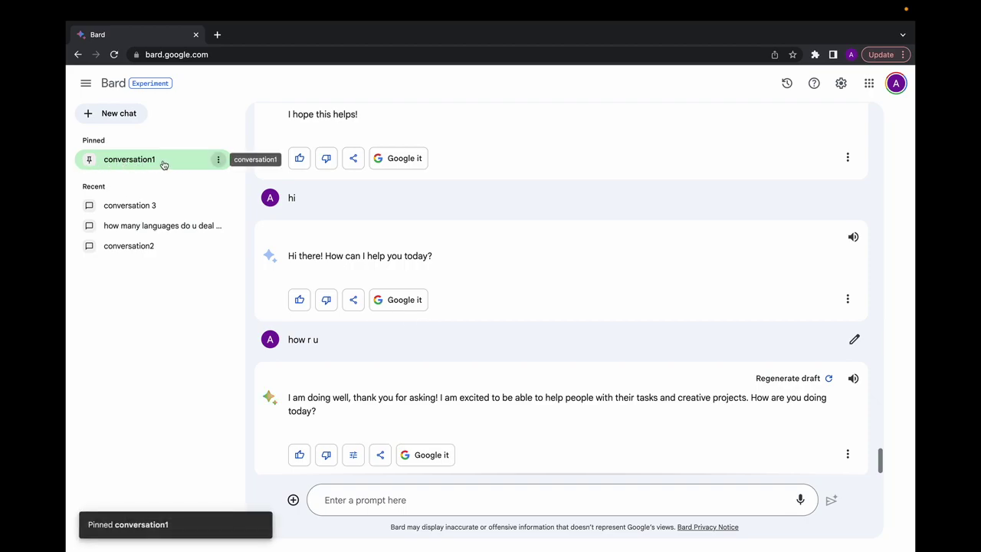
{"action": "left_click", "coordinate": [218, 161]}
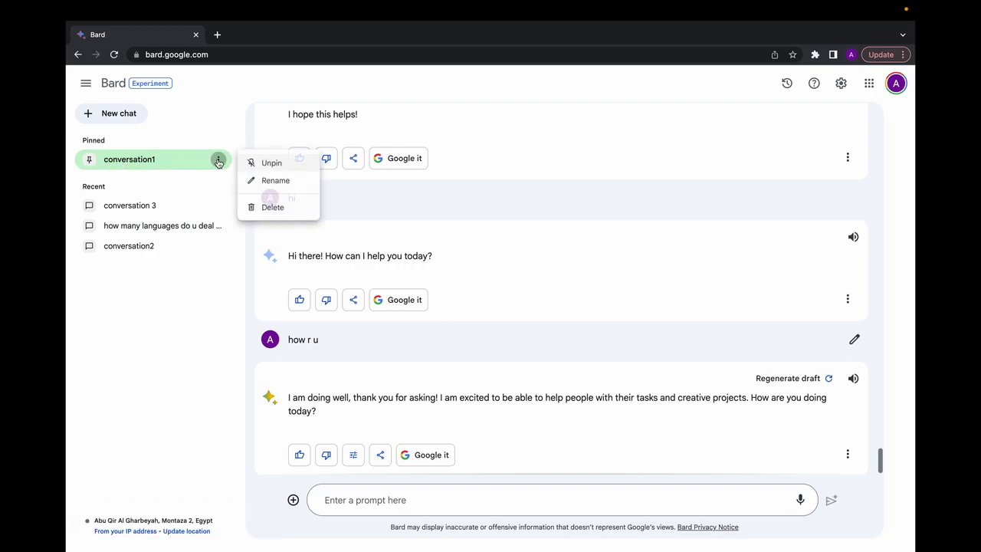
{"action": "left_click", "coordinate": [266, 163]}
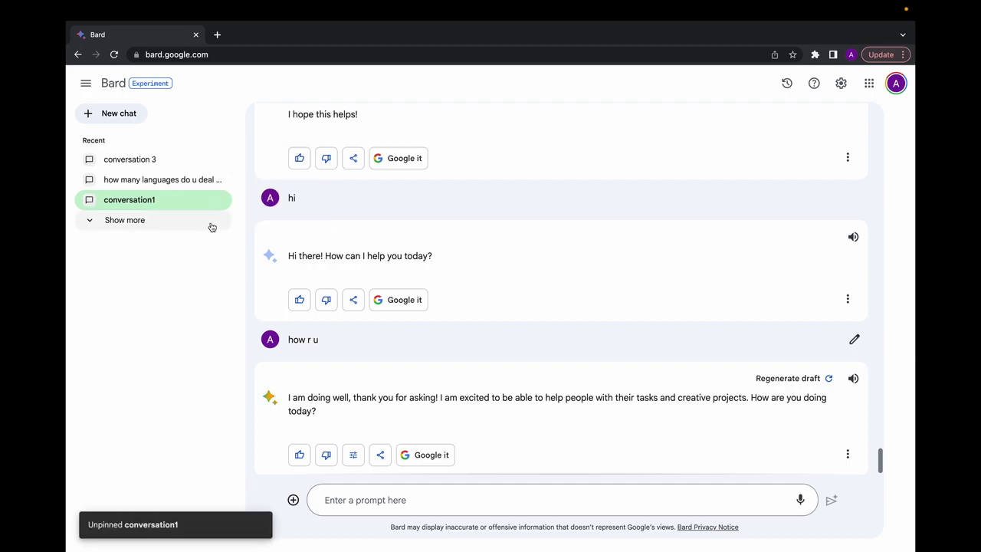
- Rename conversation1 to conversation11, and rename it back to conversation1
{"action": "left_click", "coordinate": [218, 200]}
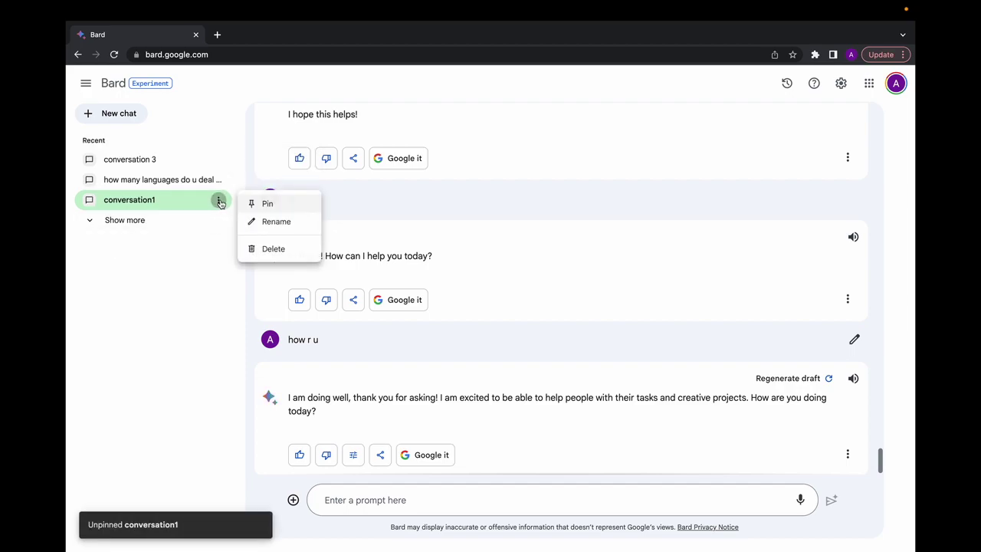
{"action": "left_click", "coordinate": [272, 223]}
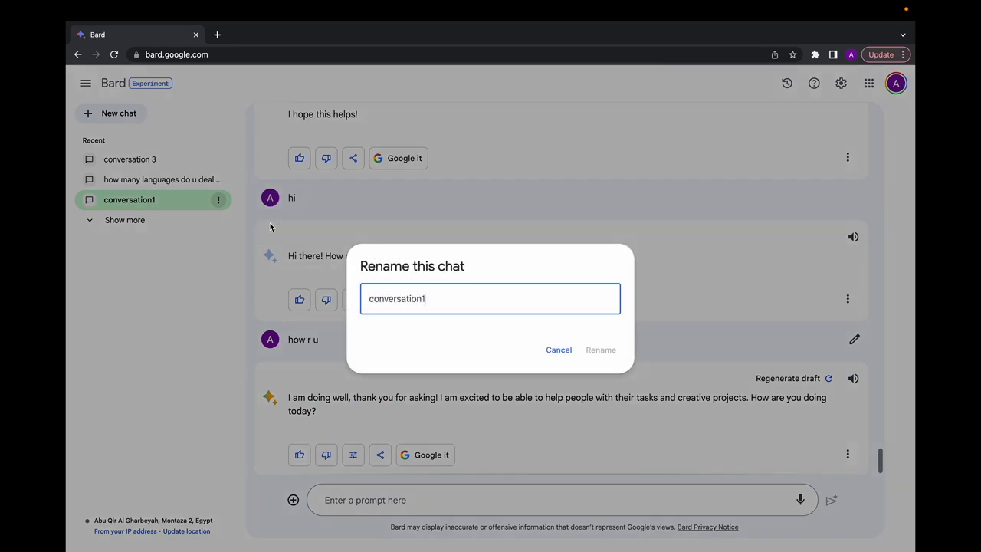
{"action": "type", "text": "1"}
{"action": "left_click", "coordinate": [600, 349]}
{"action": "left_click", "coordinate": [219, 200]}
{"action": "left_click", "coordinate": [263, 222]}
{"action": "key", "text": "BackSpace"}
{"action": "left_click", "coordinate": [591, 349]}
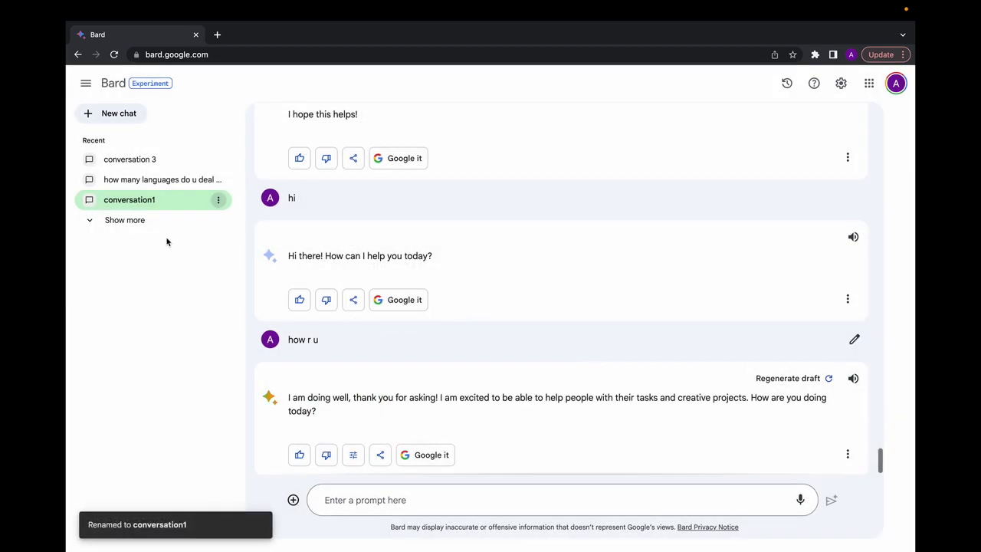
- View the options available for conversation1, and expand and collapse the rest of the recent chats list
{"action": "left_click", "coordinate": [218, 200]}
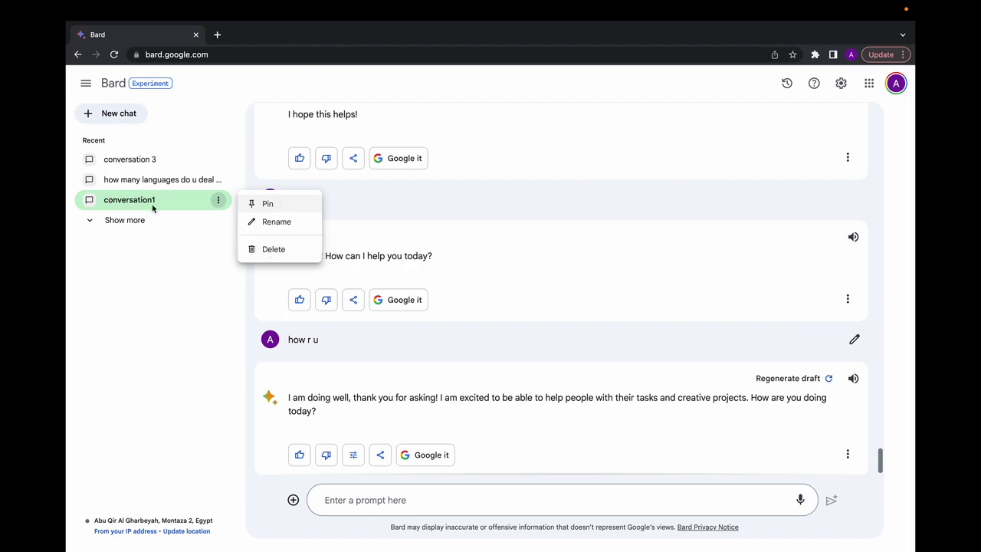
{"action": "left_click", "coordinate": [87, 221]}
{"action": "left_click", "coordinate": [89, 222]}
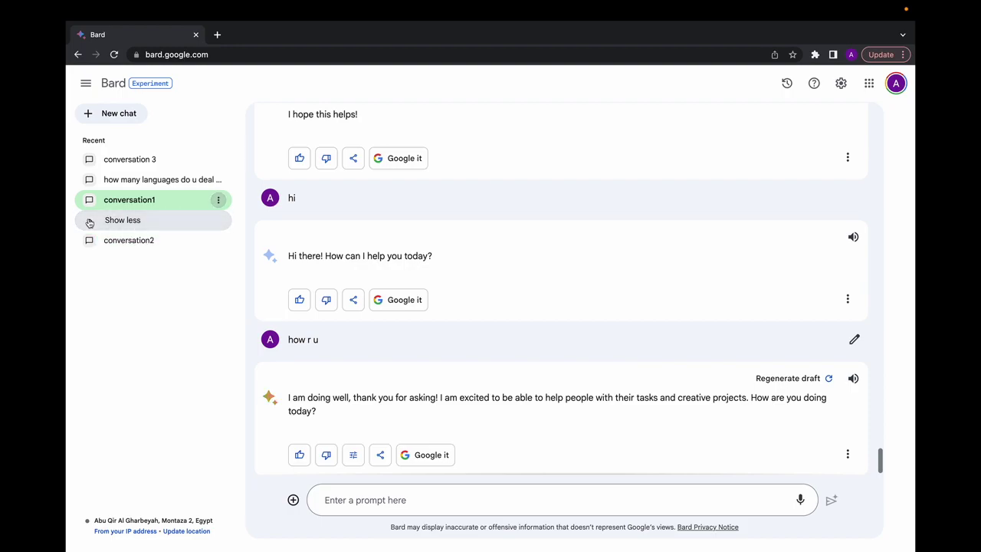
{"action": "left_click", "coordinate": [90, 223]}
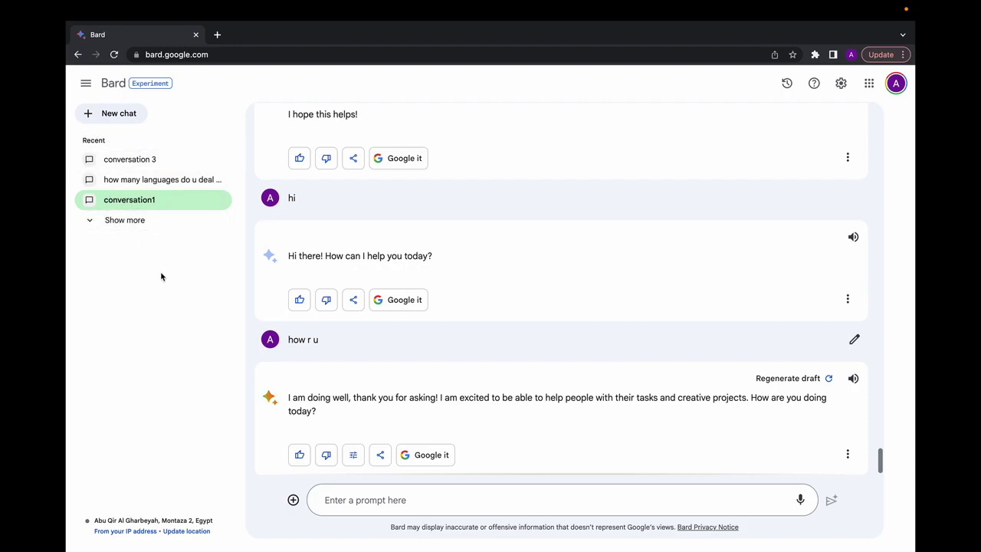
- Start a new chat, and switch the interface to the dark theme and back to the light theme
{"action": "left_click", "coordinate": [115, 115]}
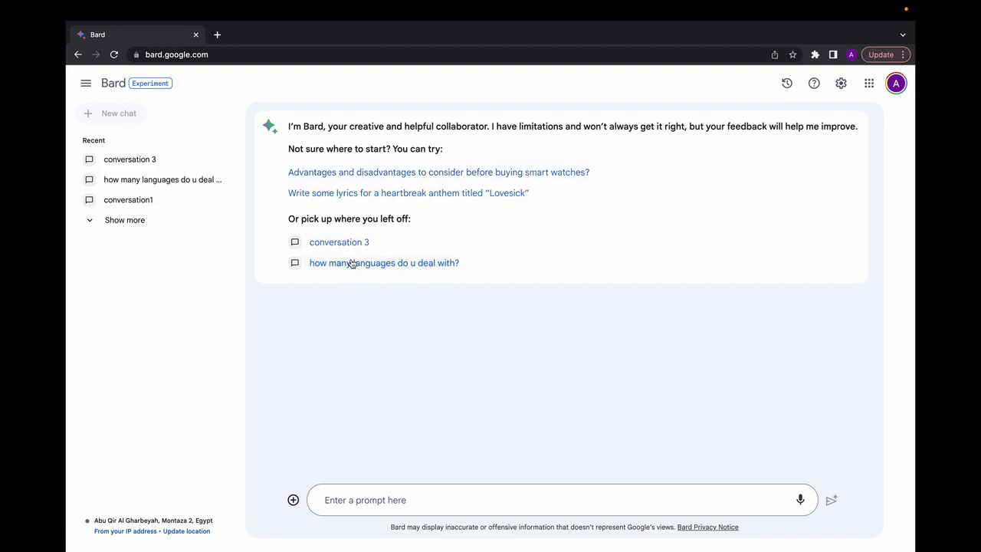
{"action": "left_click", "coordinate": [841, 85]}
{"action": "left_click", "coordinate": [793, 115]}
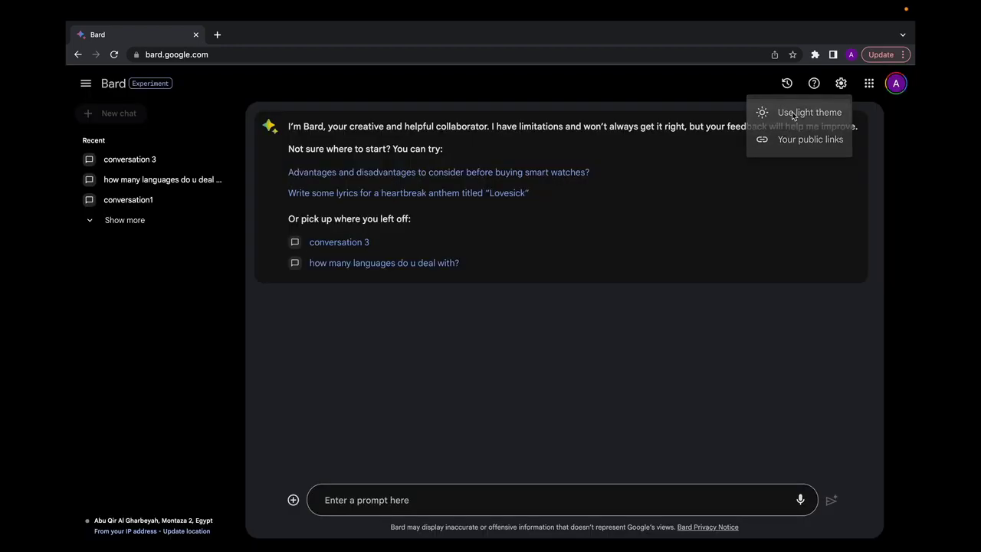
{"action": "left_click", "coordinate": [841, 84]}
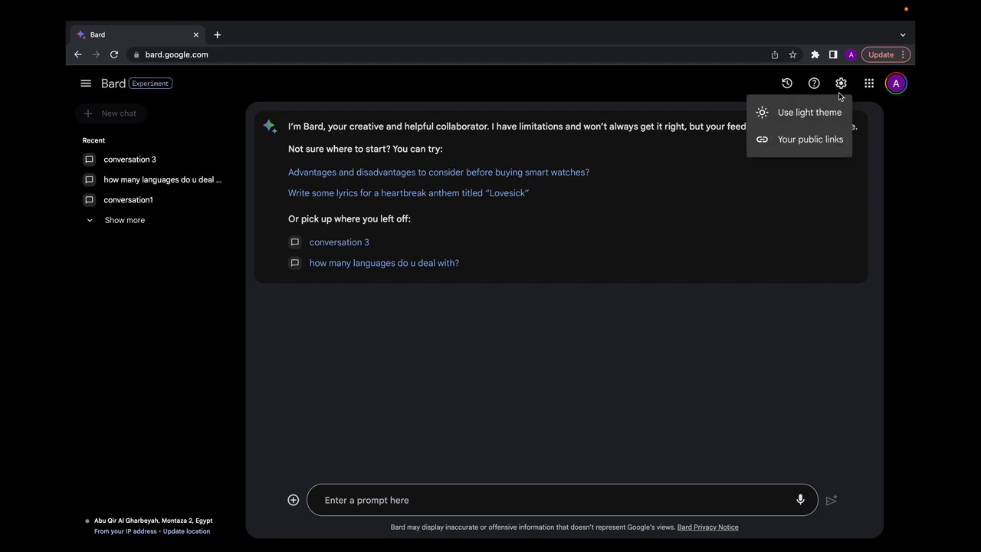
{"action": "left_click", "coordinate": [797, 113]}
{"action": "left_click", "coordinate": [840, 84]}
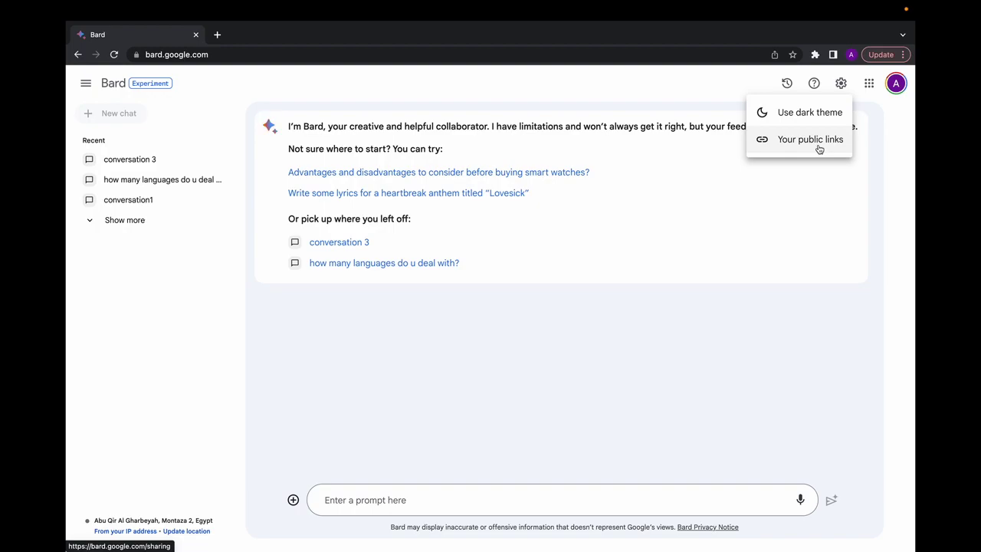
{"action": "left_click", "coordinate": [405, 501]}
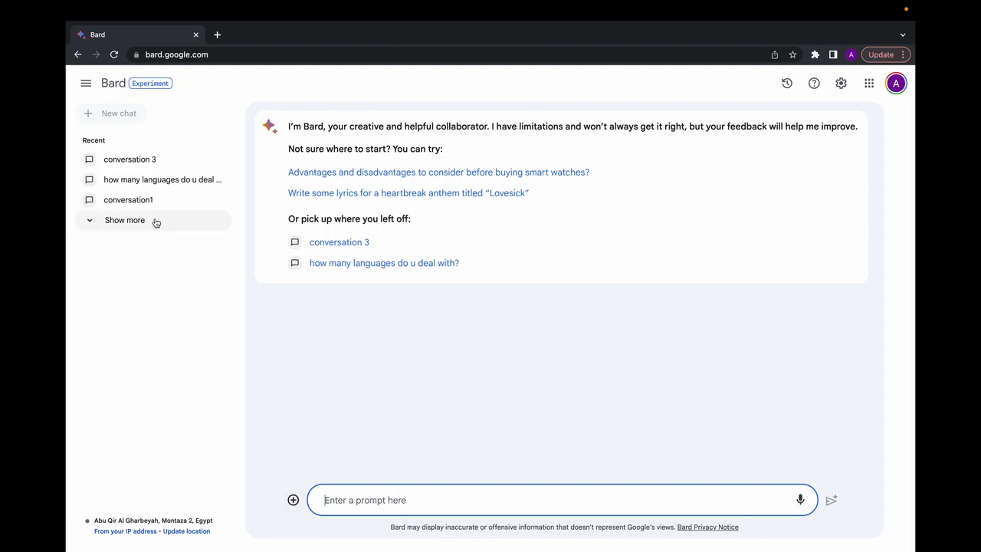
- Open the chat "how many languages do u deal with?" and read its answers about supported languages and countries
{"action": "left_click", "coordinate": [124, 182]}
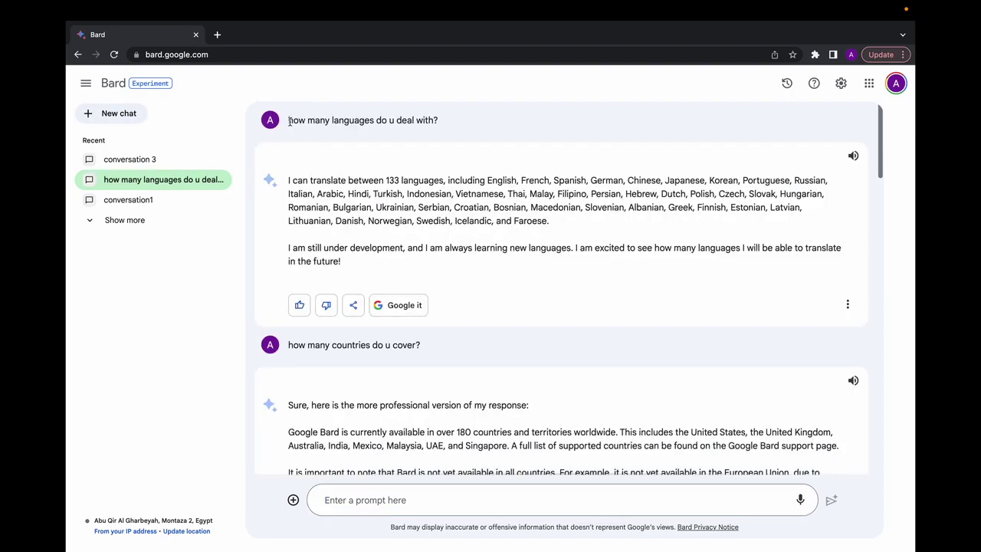
{"action": "left_click_drag", "start_coordinate": [289, 121], "coordinate": [455, 126]}
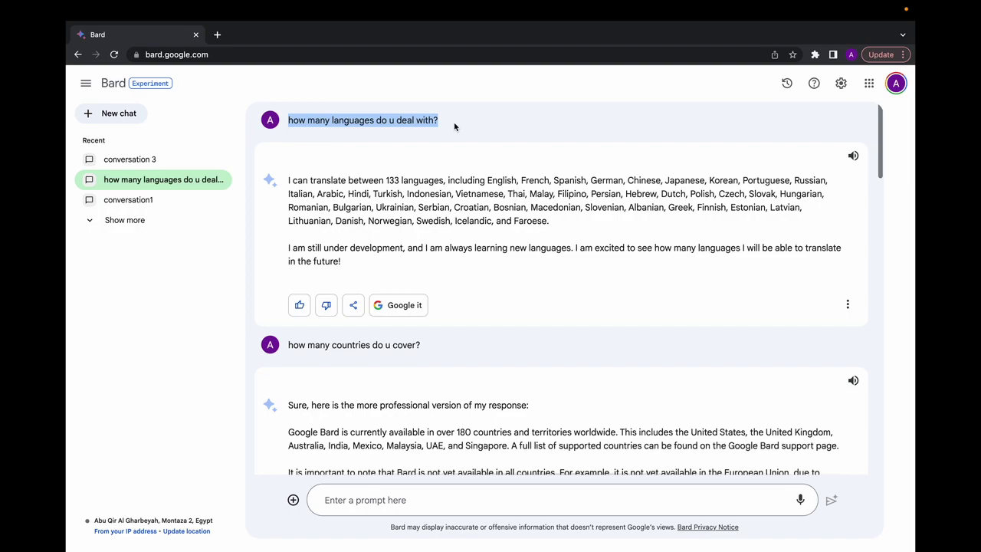
{"action": "left_click_drag", "start_coordinate": [384, 179], "coordinate": [445, 181]}
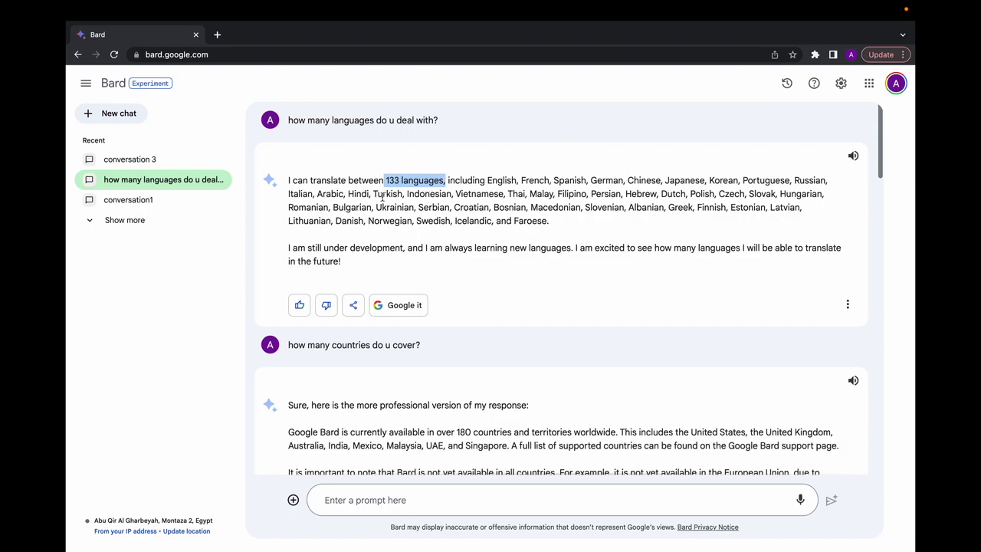
{"action": "double_click", "coordinate": [329, 195]}
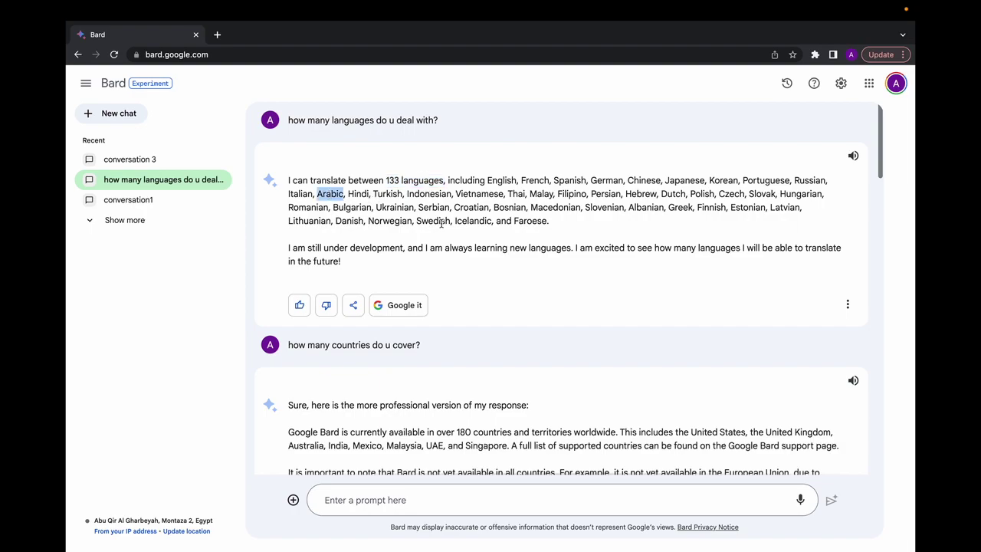
{"action": "scroll", "coordinate": [440, 223], "scroll_direction": "down", "scroll_amount": 3}
{"action": "left_click_drag", "start_coordinate": [331, 231], "coordinate": [424, 233]}
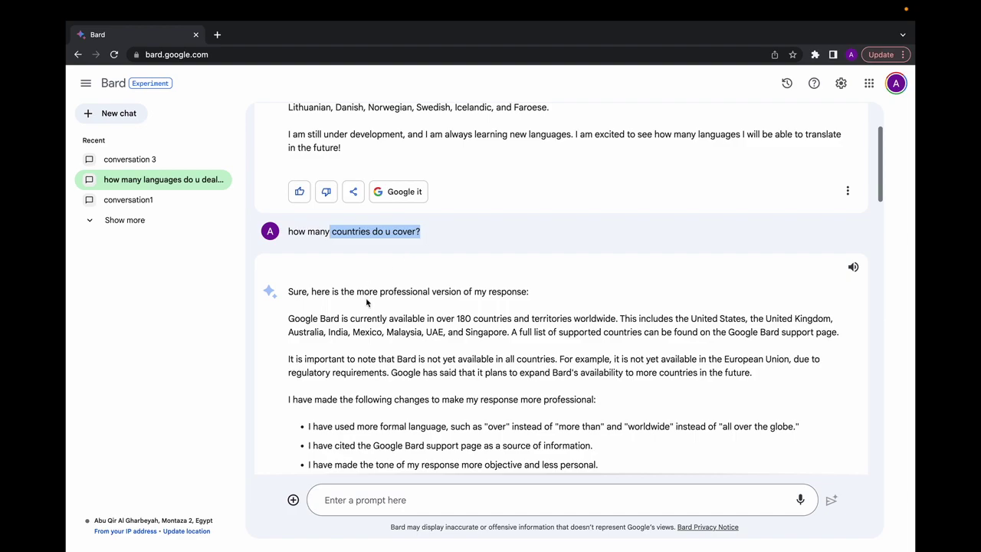
{"action": "scroll", "coordinate": [367, 303], "scroll_direction": "down", "scroll_amount": 1}
{"action": "left_click_drag", "start_coordinate": [388, 274], "coordinate": [474, 275]}
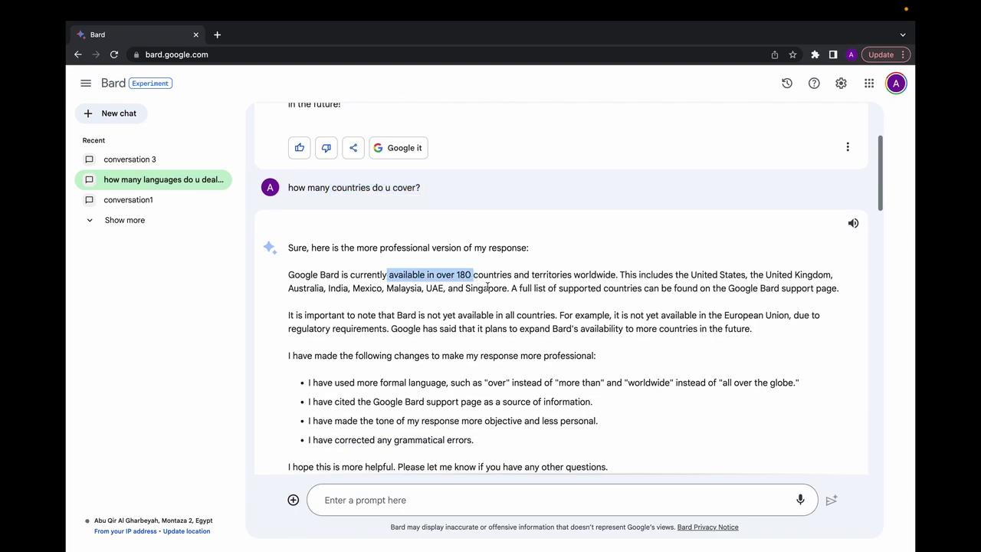
{"action": "left_click", "coordinate": [421, 293]}
{"action": "scroll", "coordinate": [420, 294], "scroll_direction": "up", "scroll_amount": 4}
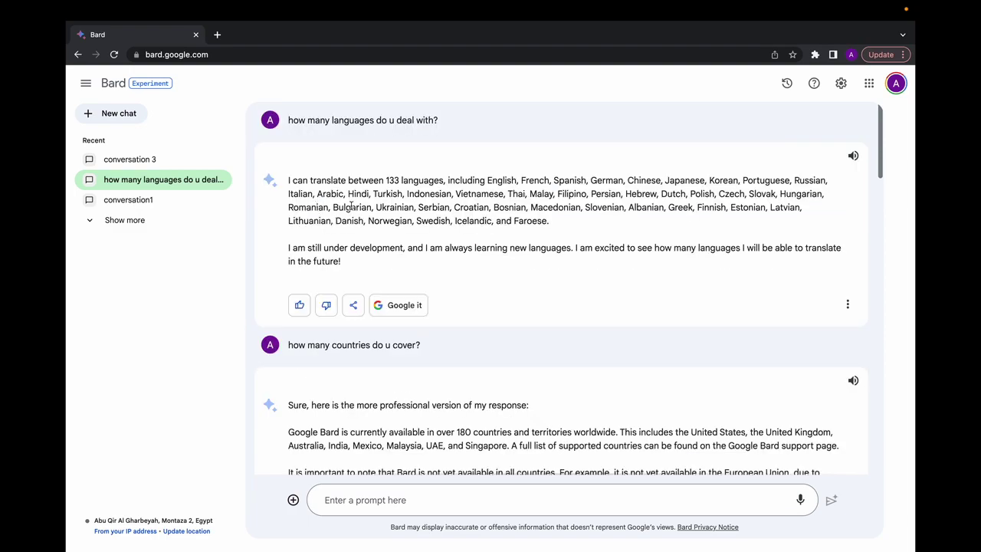
- Play the answer about supported languages aloud and pause the playback
{"action": "left_click", "coordinate": [853, 157]}
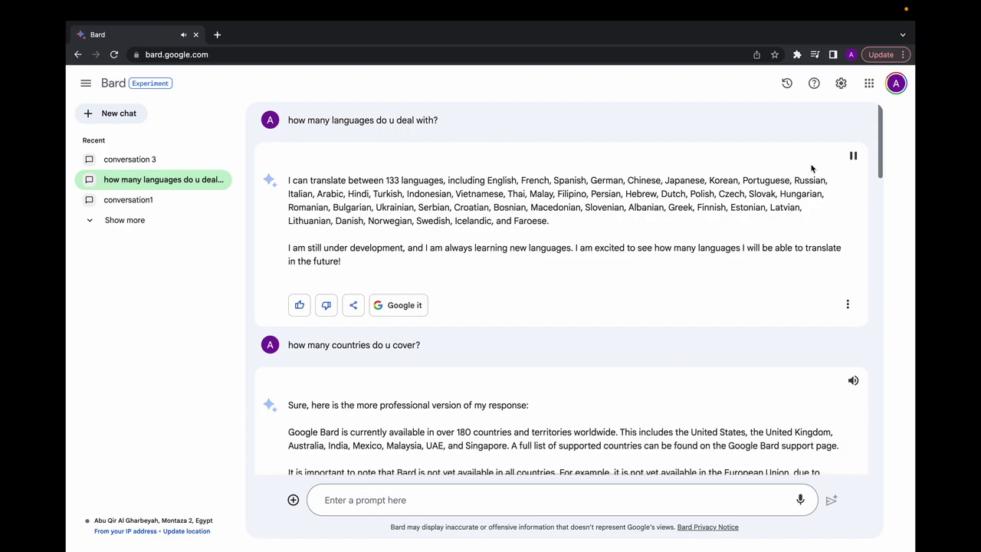
{"action": "left_click", "coordinate": [853, 155]}
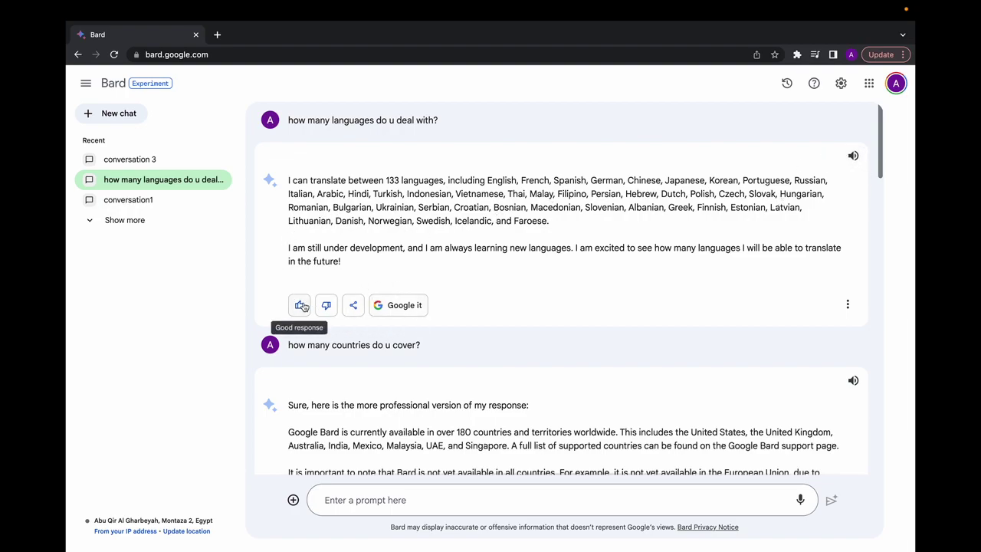
- Examine the share and export options and the additional options of the answer about supported languages
{"action": "left_click", "coordinate": [353, 306]}
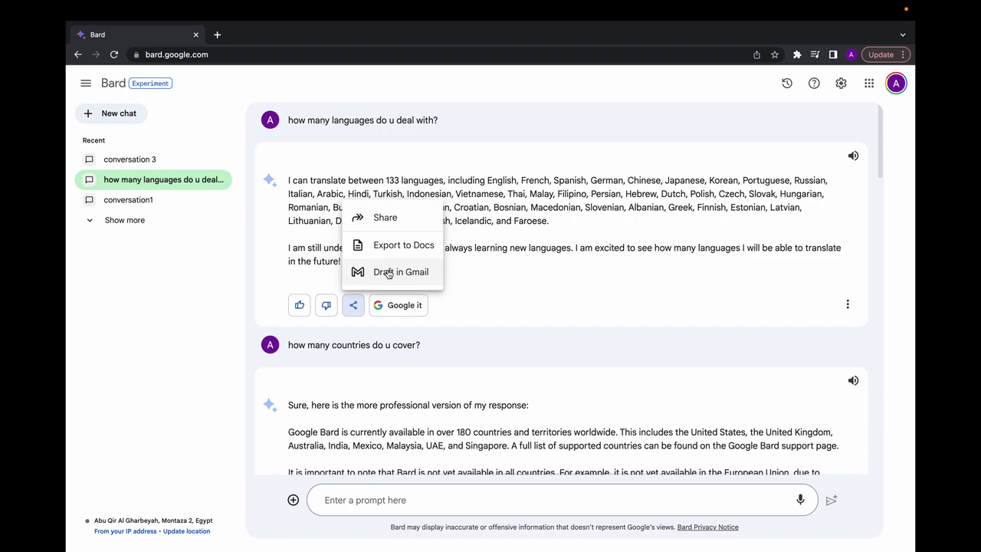
{"action": "left_click", "coordinate": [848, 305]}
{"action": "left_click", "coordinate": [848, 304]}
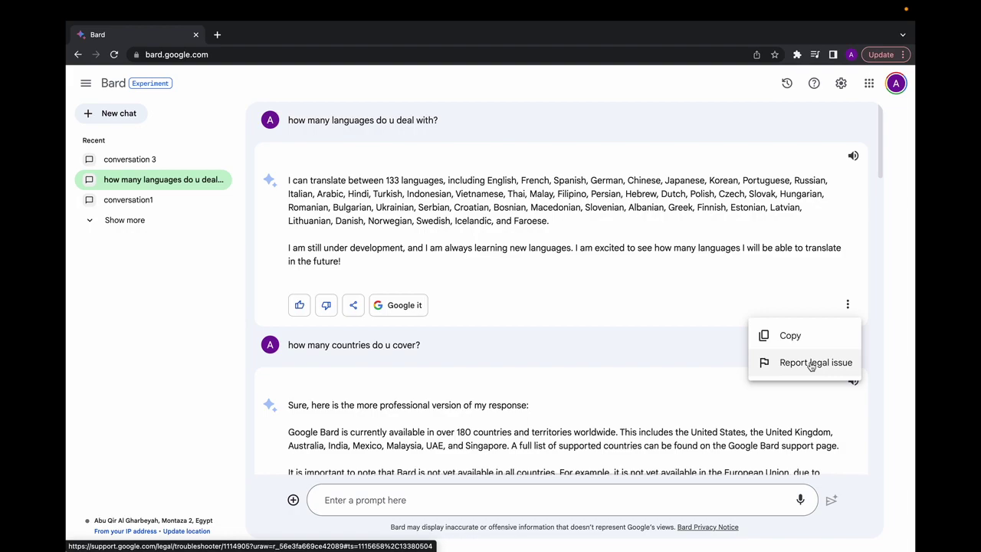
{"action": "left_click", "coordinate": [443, 270]}
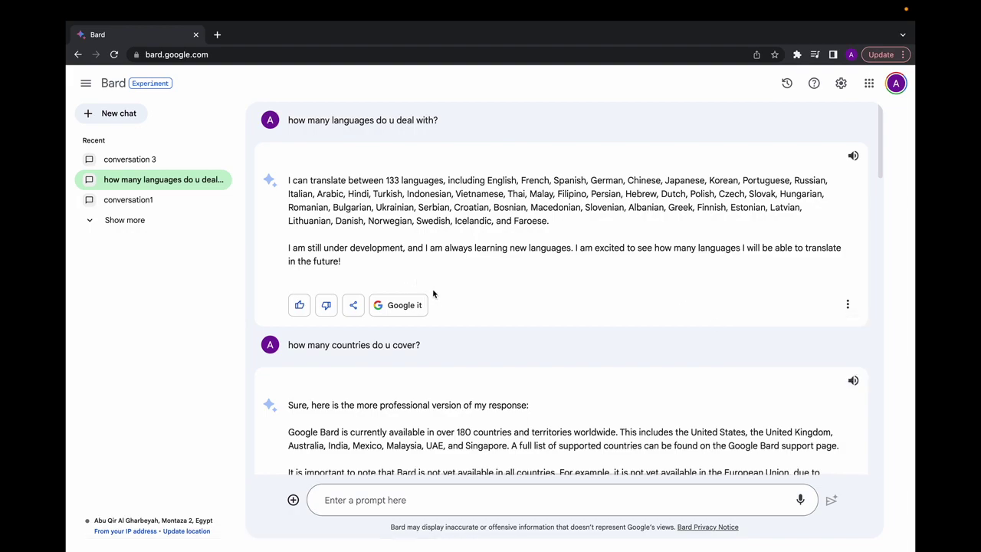
- Show the related Google search topics for the languages answer and go to the last response in the chat
{"action": "left_click", "coordinate": [404, 305]}
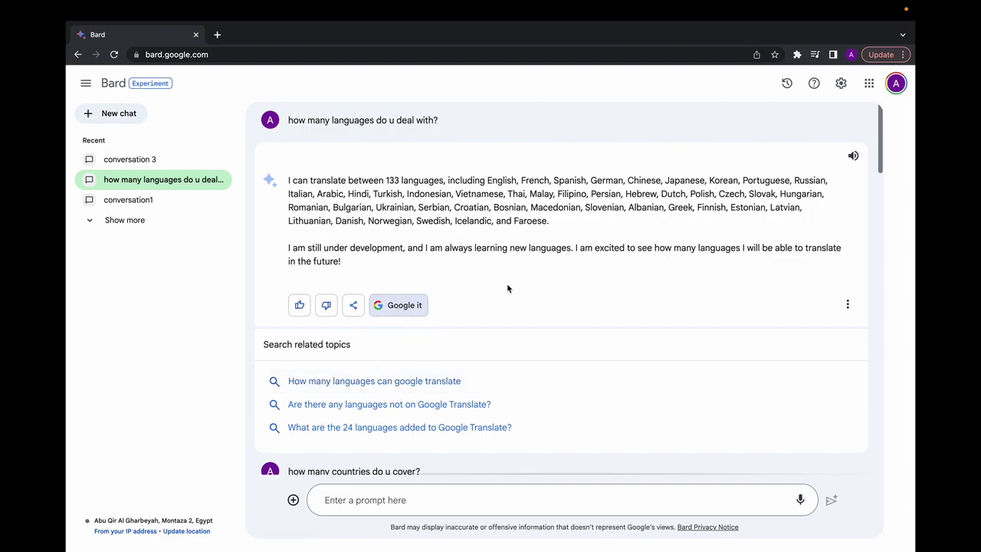
{"action": "scroll", "coordinate": [507, 283], "scroll_direction": "down", "scroll_amount": 20}
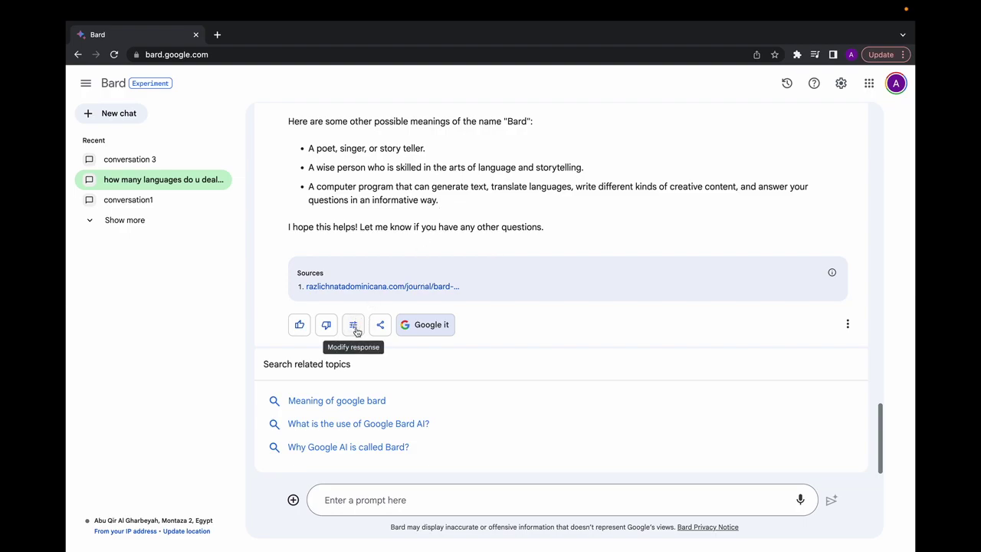
- Review the answer about the meaning of Google Bard, modify it to a shorter version, and highlight the new text
{"action": "scroll", "coordinate": [355, 328], "scroll_direction": "up", "scroll_amount": 3}
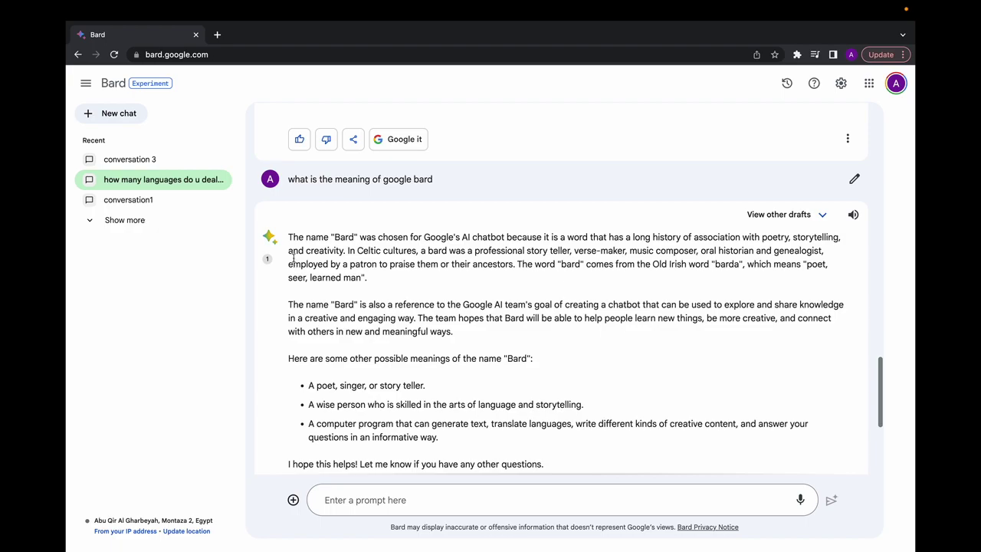
{"action": "left_click_drag", "start_coordinate": [289, 237], "coordinate": [519, 285]}
{"action": "scroll", "coordinate": [484, 287], "scroll_direction": "down", "scroll_amount": 3}
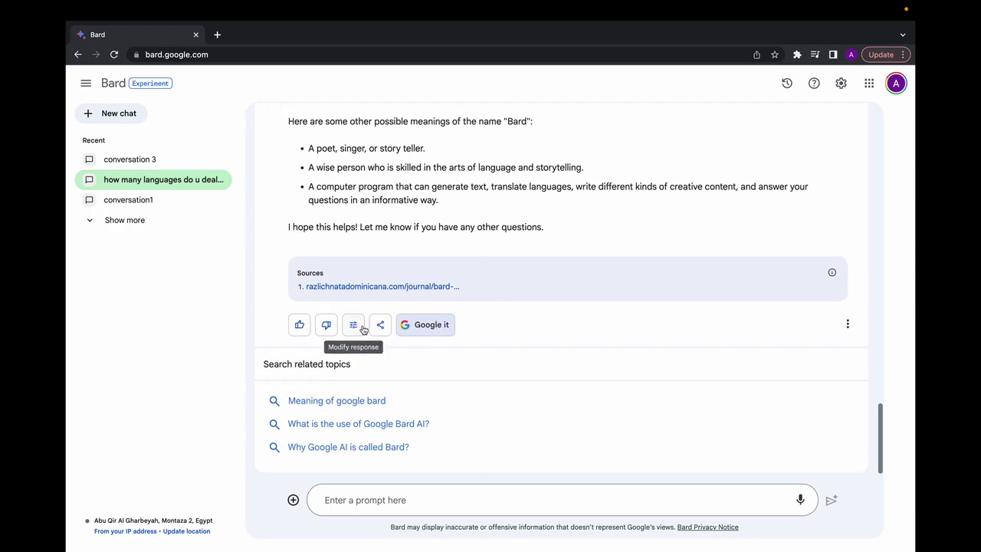
{"action": "left_click", "coordinate": [355, 327]}
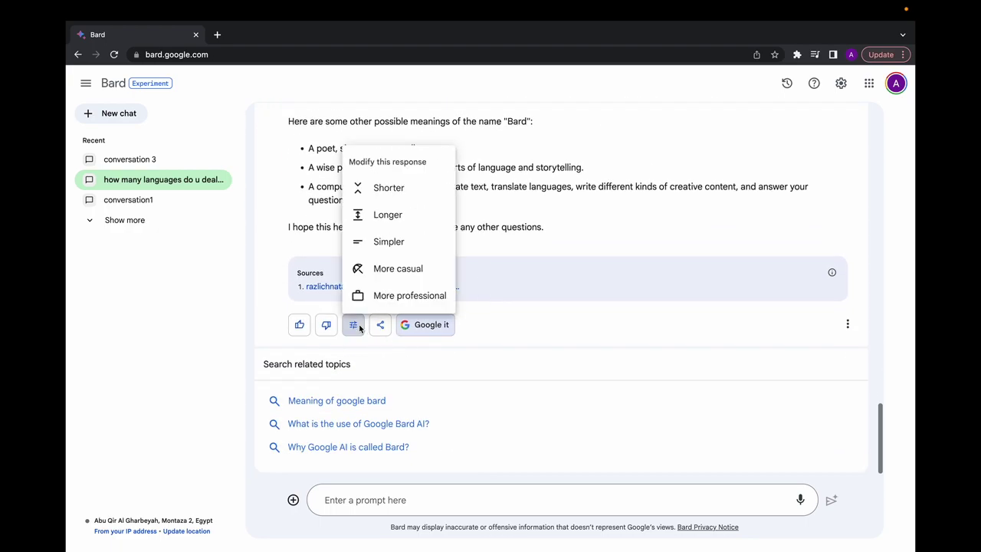
{"action": "left_click", "coordinate": [388, 190]}
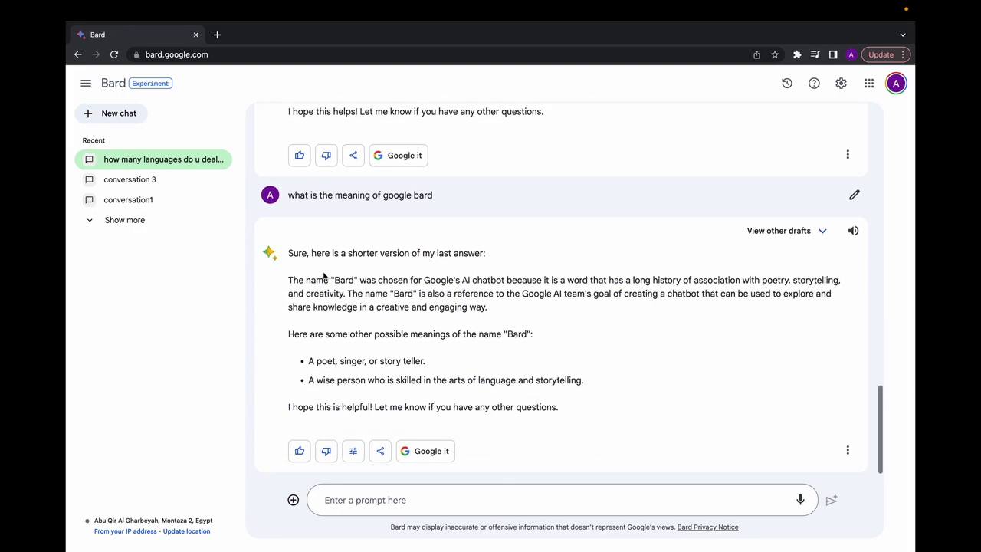
{"action": "left_click_drag", "start_coordinate": [286, 253], "coordinate": [581, 406]}
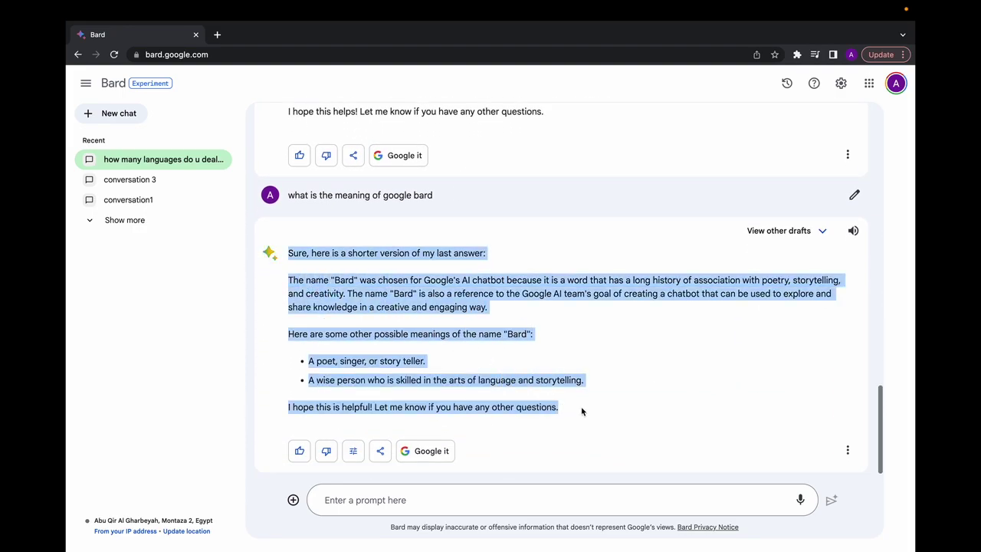
- Modify the shortened answer about Google Bard's meaning to a longer version and read through the new text
{"action": "left_click", "coordinate": [354, 453]}
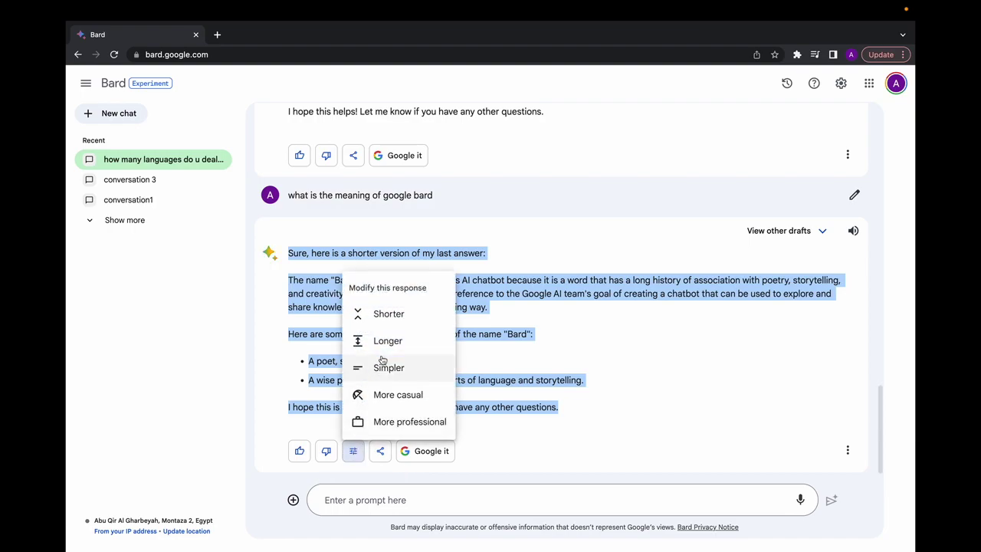
{"action": "left_click", "coordinate": [395, 342]}
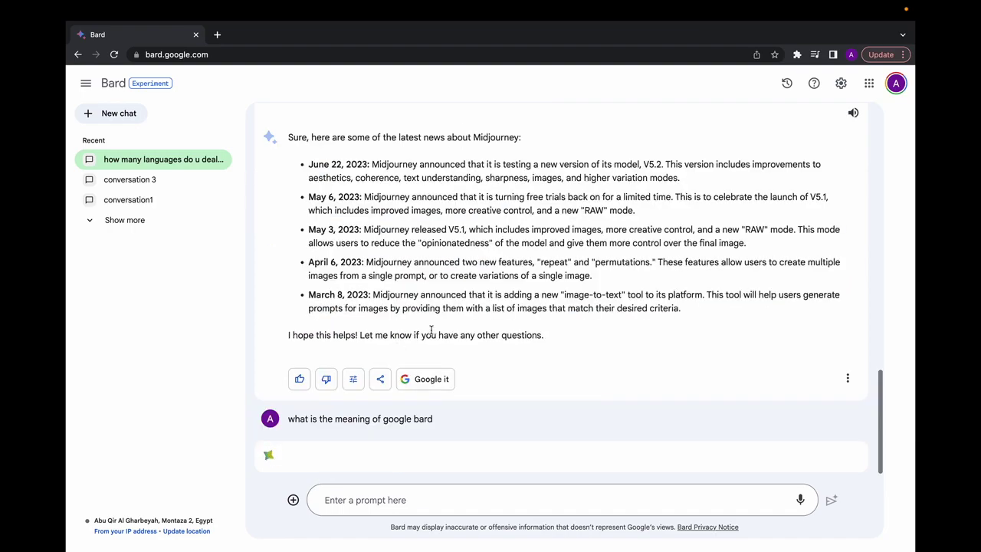
{"action": "scroll", "coordinate": [438, 337], "scroll_direction": "down", "scroll_amount": 4}
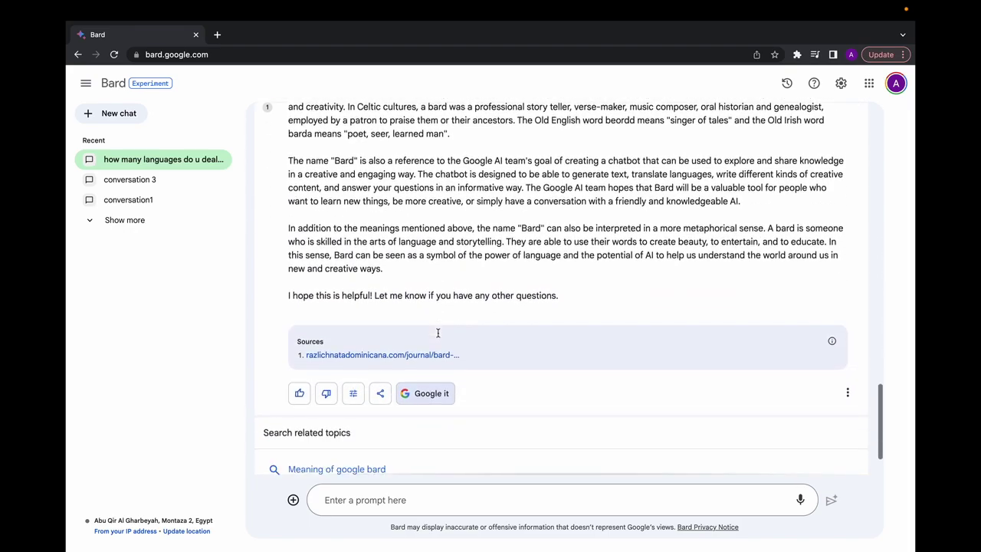
{"action": "scroll", "coordinate": [438, 337], "scroll_direction": "up", "scroll_amount": 5}
{"action": "scroll", "coordinate": [437, 336], "scroll_direction": "down", "scroll_amount": 3}
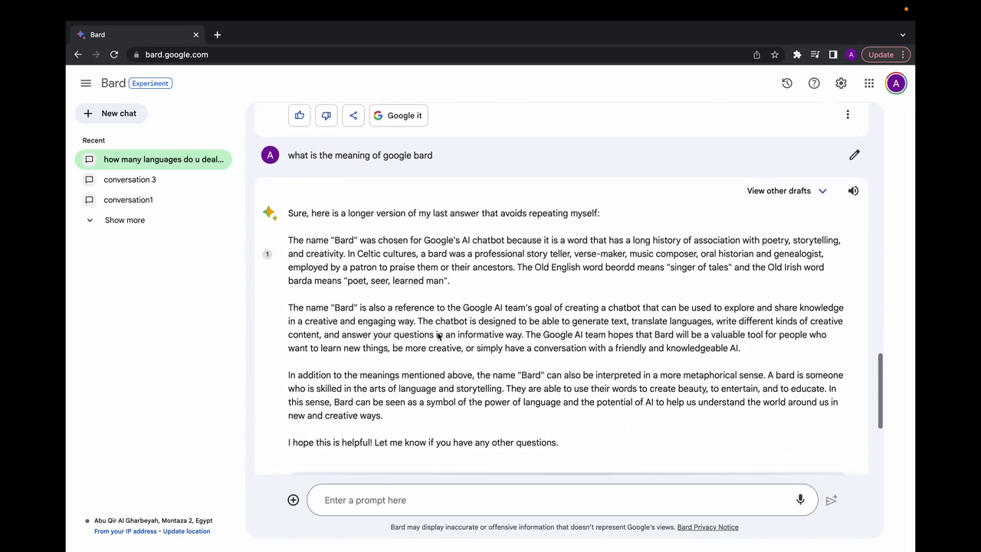
{"action": "scroll", "coordinate": [414, 345], "scroll_direction": "down", "scroll_amount": 2}
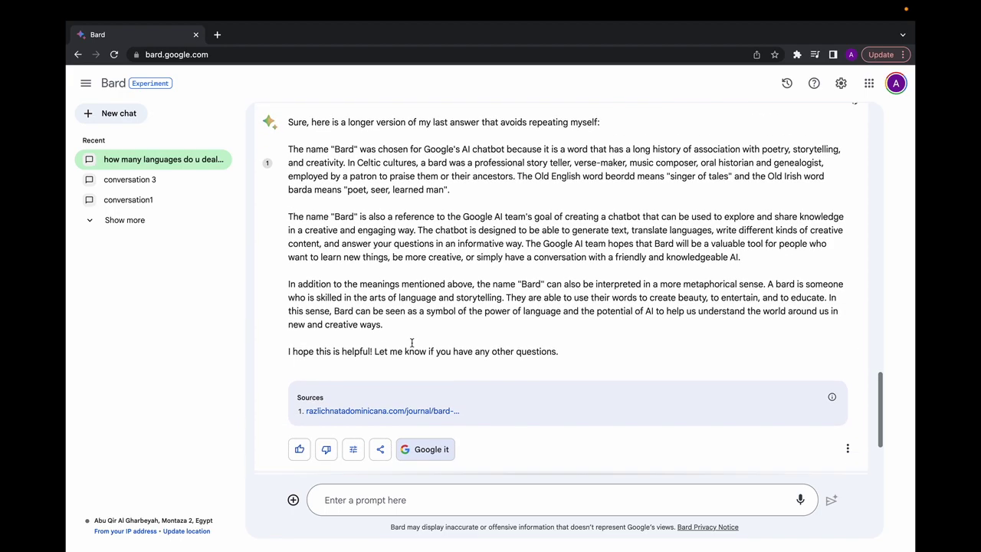
- Modify the answer to a simpler version and that one to a more casual version, highlighting "it's a pretty cool name."
{"action": "left_click", "coordinate": [353, 424]}
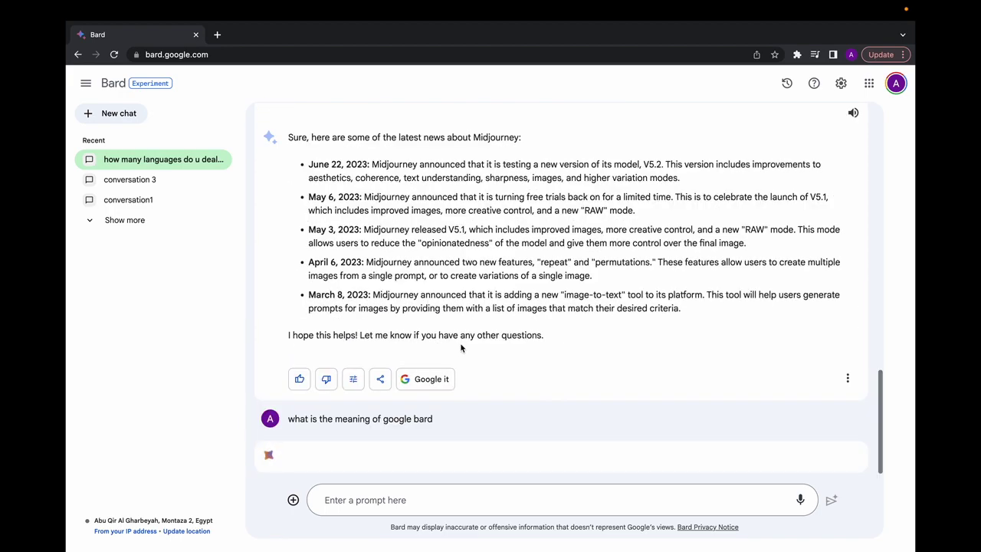
{"action": "left_click_drag", "start_coordinate": [292, 353], "coordinate": [388, 381]}
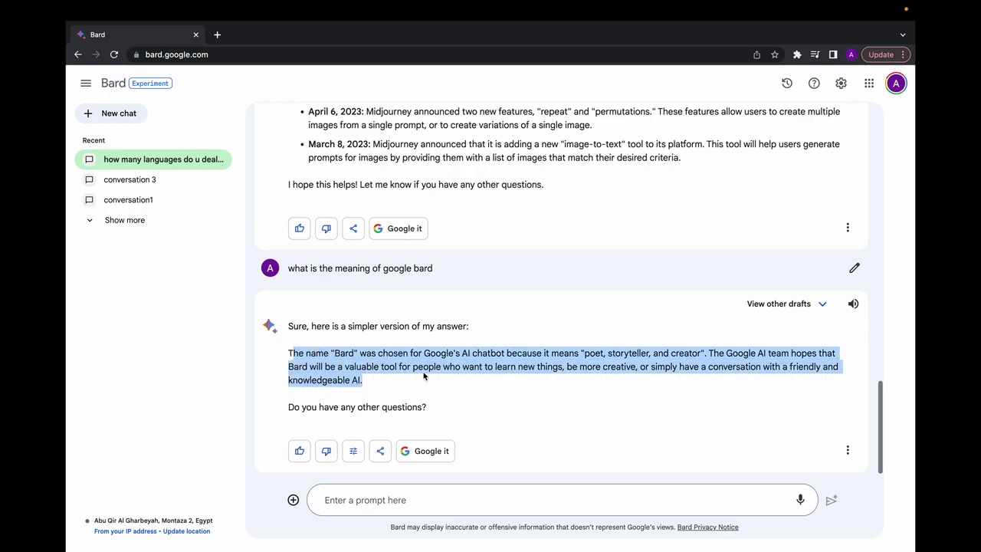
{"action": "left_click", "coordinate": [354, 451]}
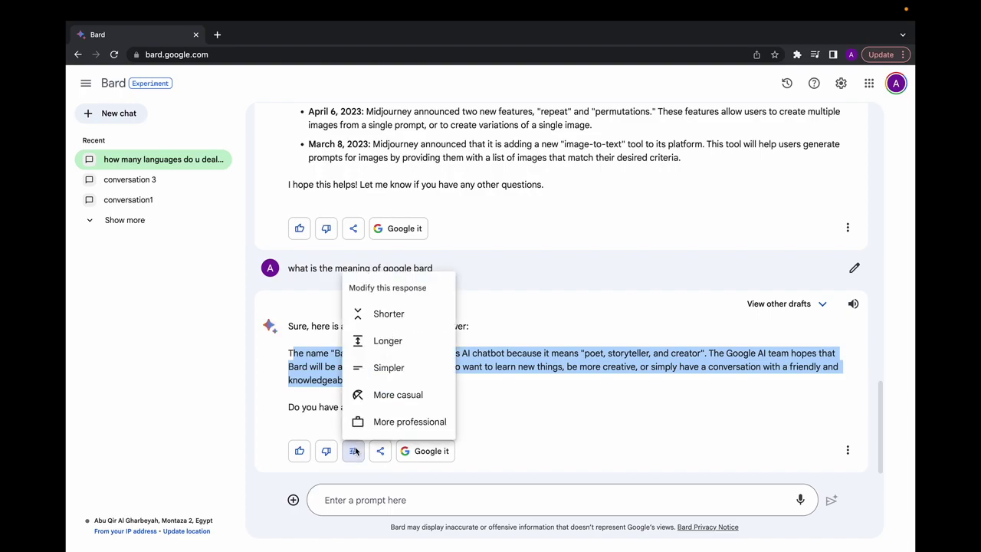
{"action": "left_click", "coordinate": [377, 400]}
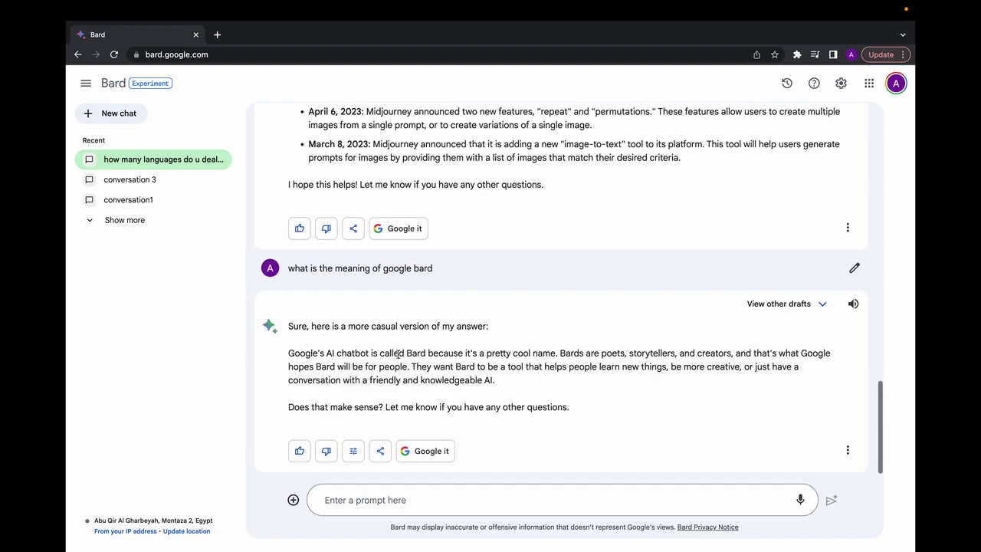
{"action": "left_click_drag", "start_coordinate": [463, 354], "coordinate": [558, 353]}
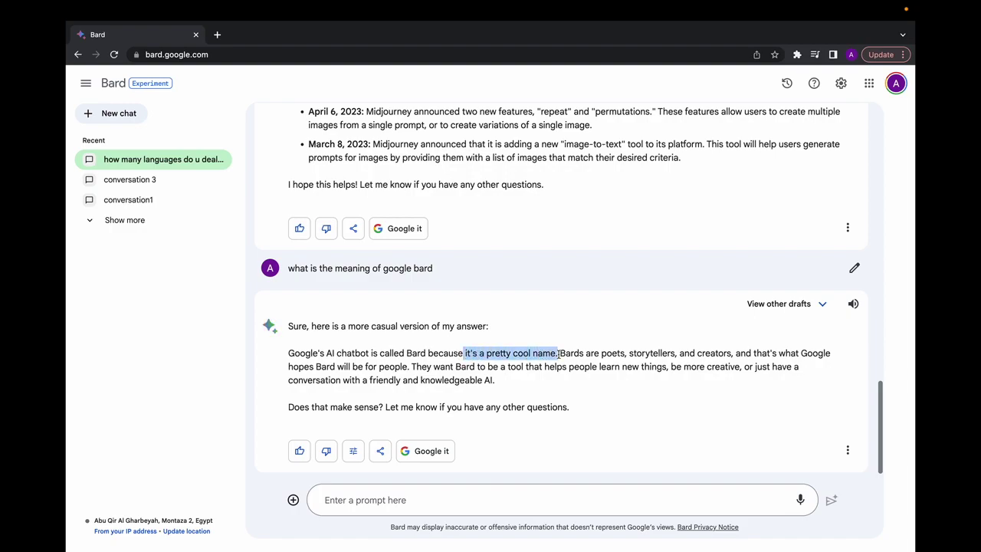
- Modify the casual answer to a more professional version and highlight "large language model (LLM)" in its second paragraph
{"action": "left_click", "coordinate": [353, 451]}
{"action": "left_click", "coordinate": [383, 418]}
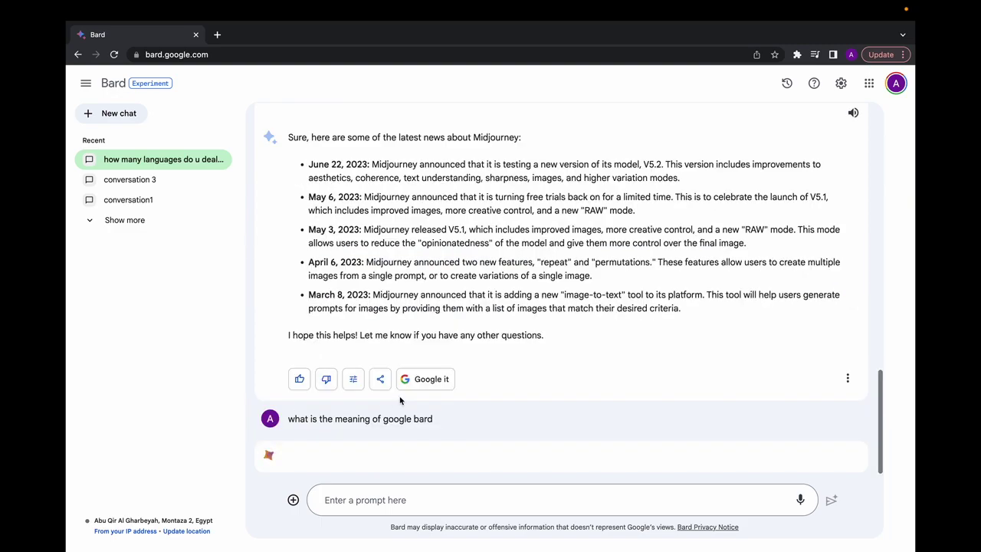
{"action": "scroll", "coordinate": [460, 396], "scroll_direction": "down", "scroll_amount": 3}
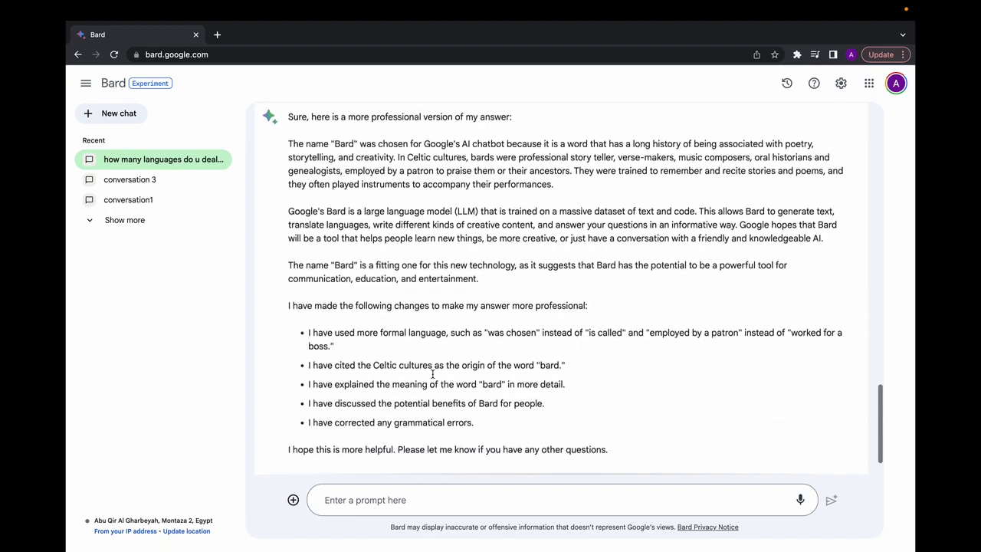
{"action": "scroll", "coordinate": [434, 381], "scroll_direction": "up", "scroll_amount": 3}
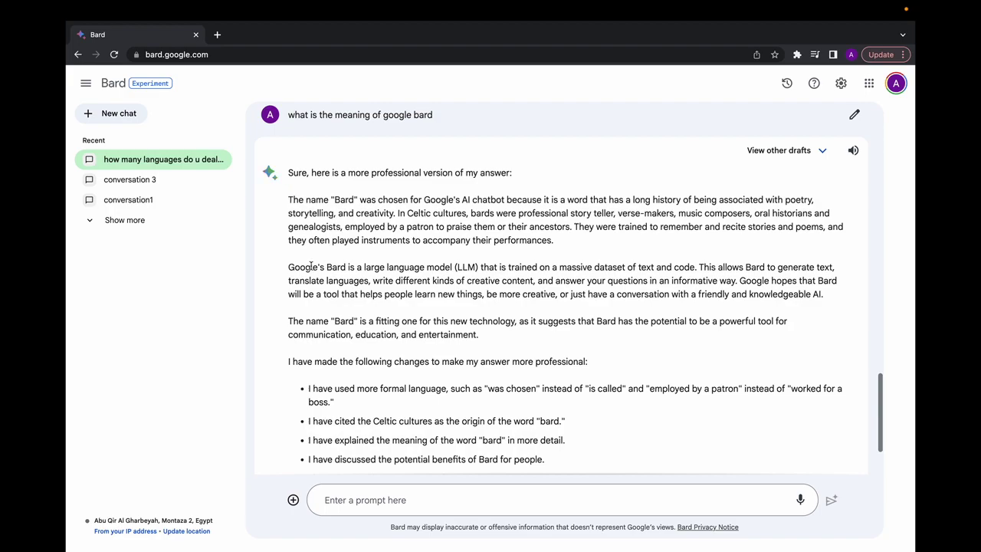
{"action": "left_click_drag", "start_coordinate": [359, 267], "coordinate": [486, 269]}
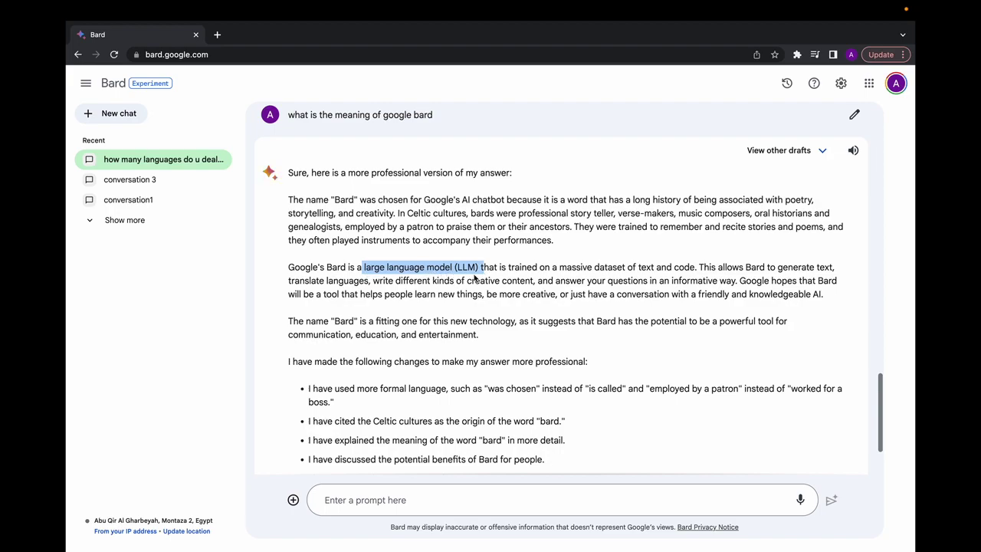
- Review the list of changes in the professional answer, highlighting "was chosen", and look over the whole response
{"action": "scroll", "coordinate": [331, 263], "scroll_direction": "down", "scroll_amount": 2}
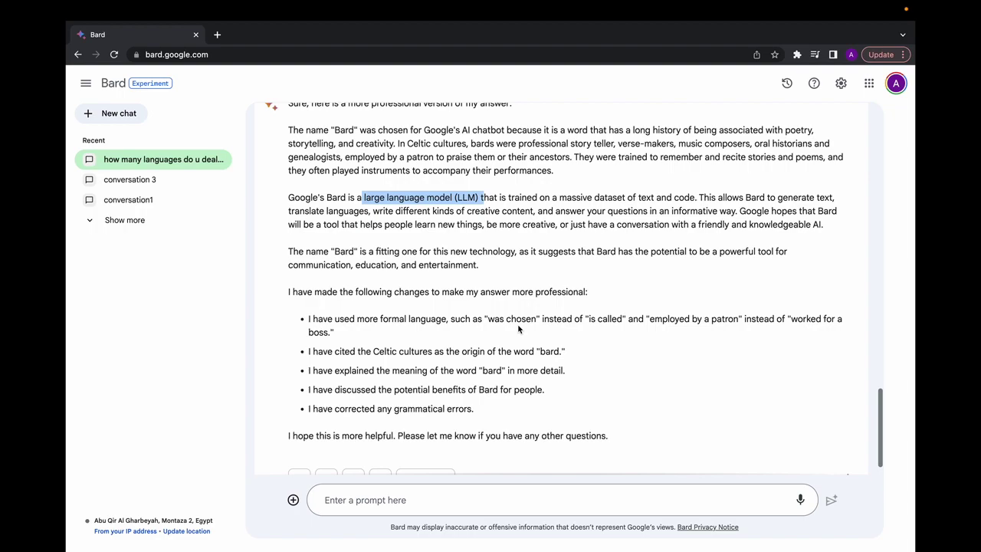
{"action": "left_click", "coordinate": [497, 342]}
{"action": "left_click_drag", "start_coordinate": [489, 321], "coordinate": [540, 320]}
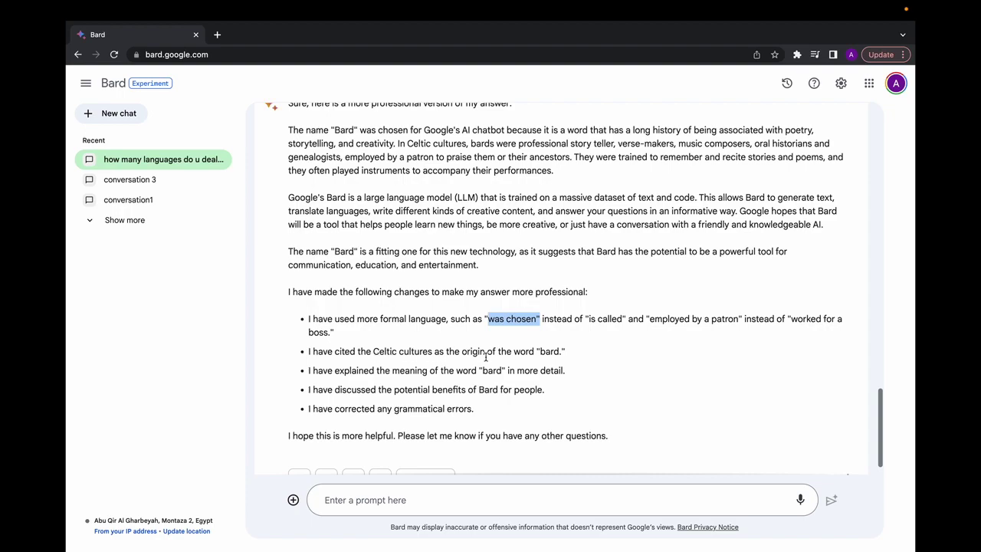
{"action": "scroll", "coordinate": [481, 347], "scroll_direction": "up", "scroll_amount": 5}
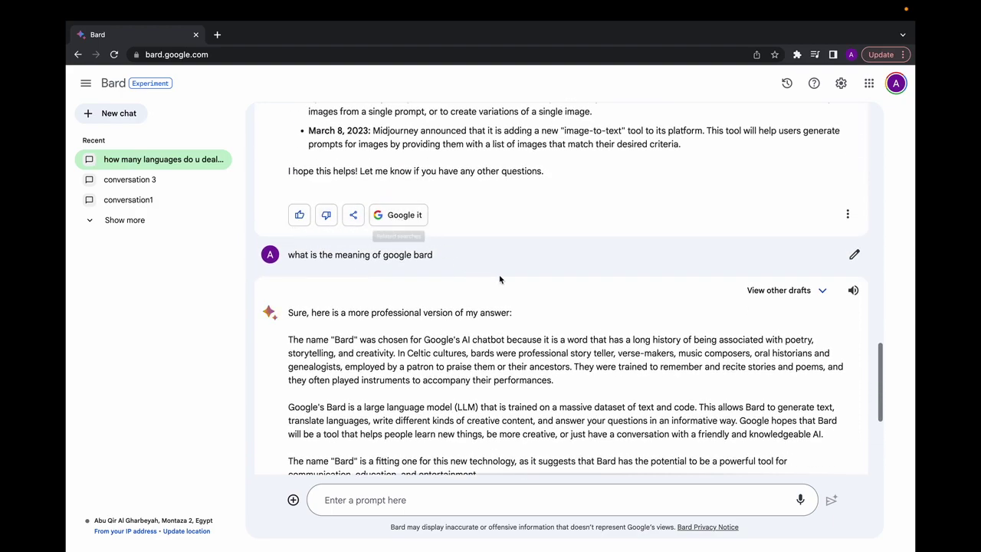
{"action": "scroll", "coordinate": [668, 420], "scroll_direction": "down", "scroll_amount": 6}
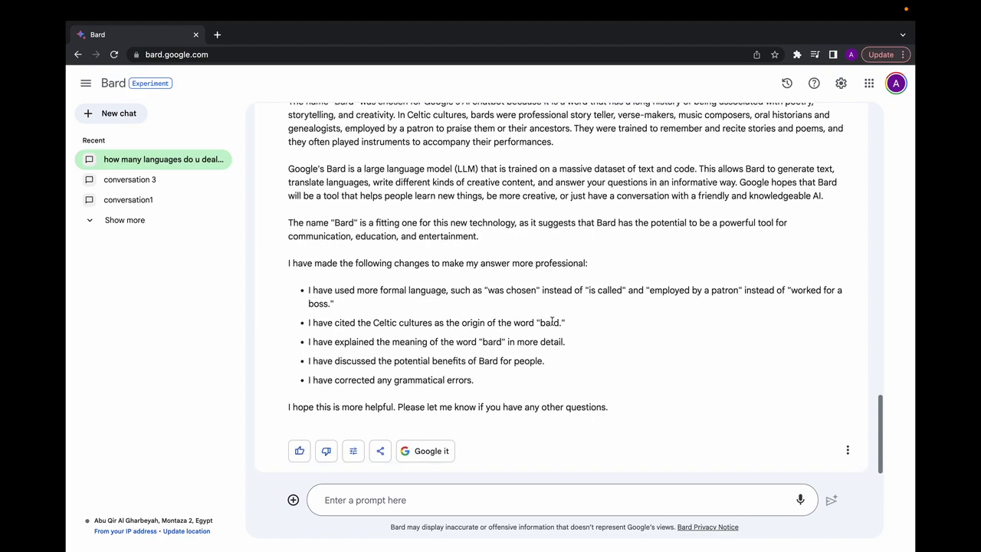
- Submit the prompt "write a nice poem" in a new chat
{"action": "left_click", "coordinate": [363, 499]}
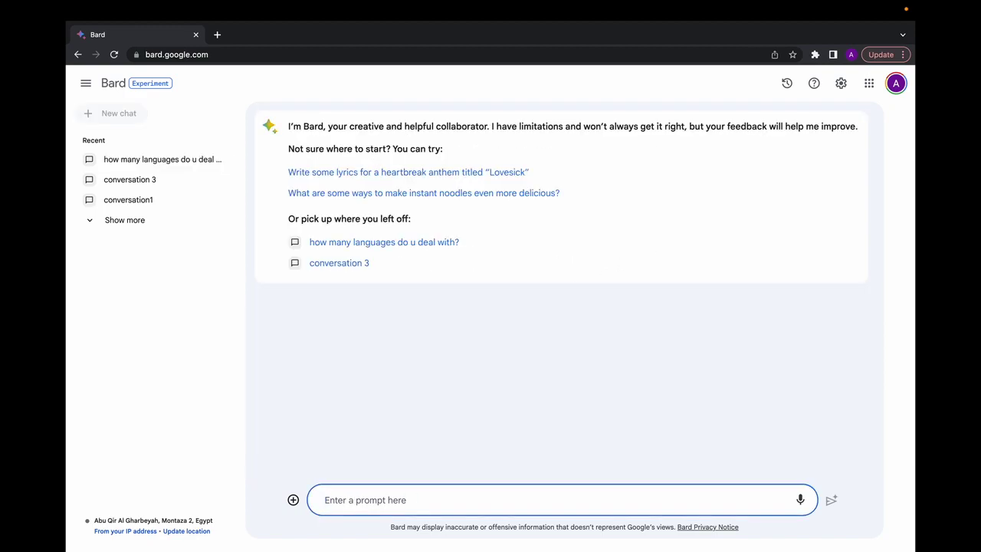
{"action": "type", "text": "write a nice "}
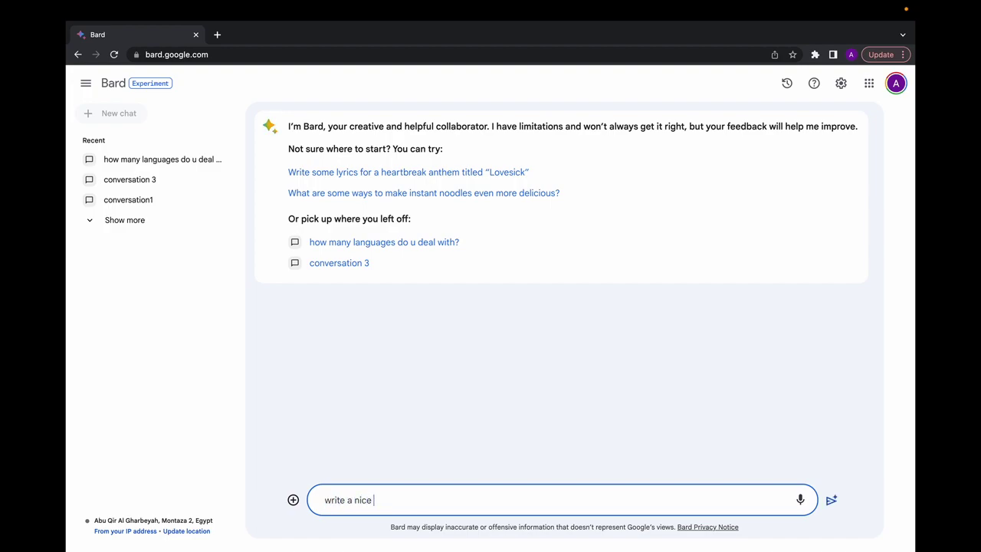
{"action": "type", "text": "poem"}
{"action": "key", "text": "Return"}
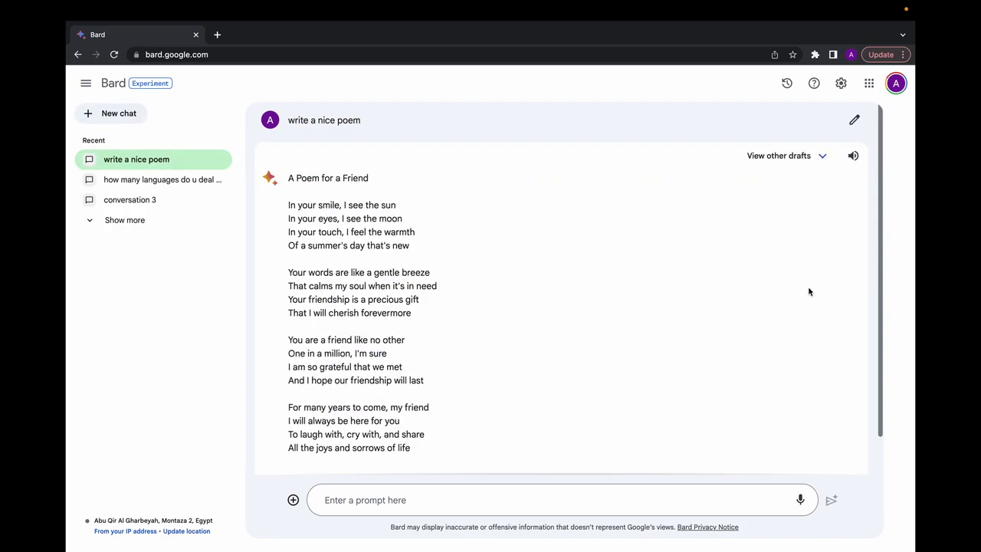
- Play the generated English poem aloud, stop the playback, and view the end of the poem
{"action": "left_click", "coordinate": [853, 155]}
{"action": "left_click", "coordinate": [853, 159]}
{"action": "scroll", "coordinate": [369, 215], "scroll_direction": "down", "scroll_amount": 1}
- Submit the Arabic prompt "اكتب قصيدة عن الشجاعة" and play the generated poem aloud, stopping the playback when done
{"action": "left_click", "coordinate": [371, 500]}
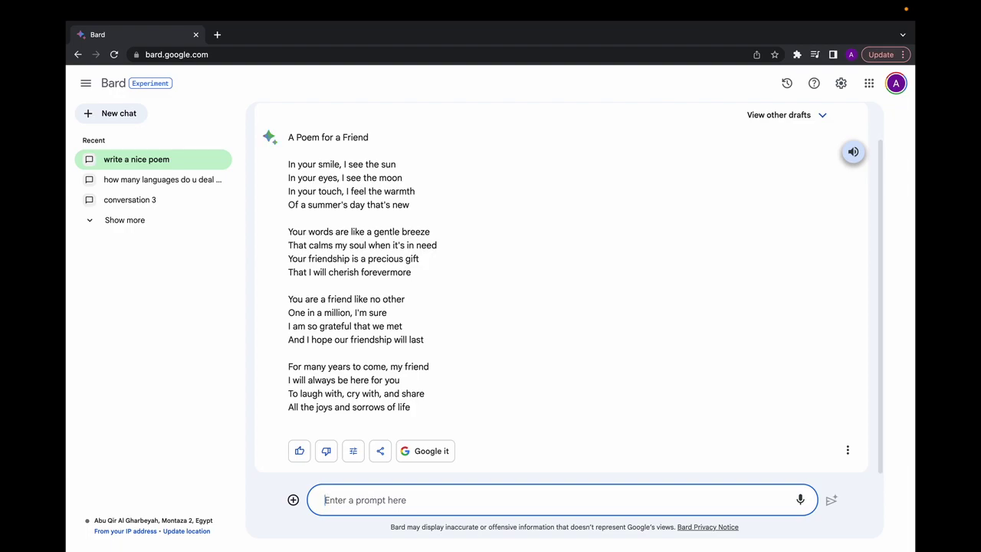
{"action": "type", "text": "اكتب"}
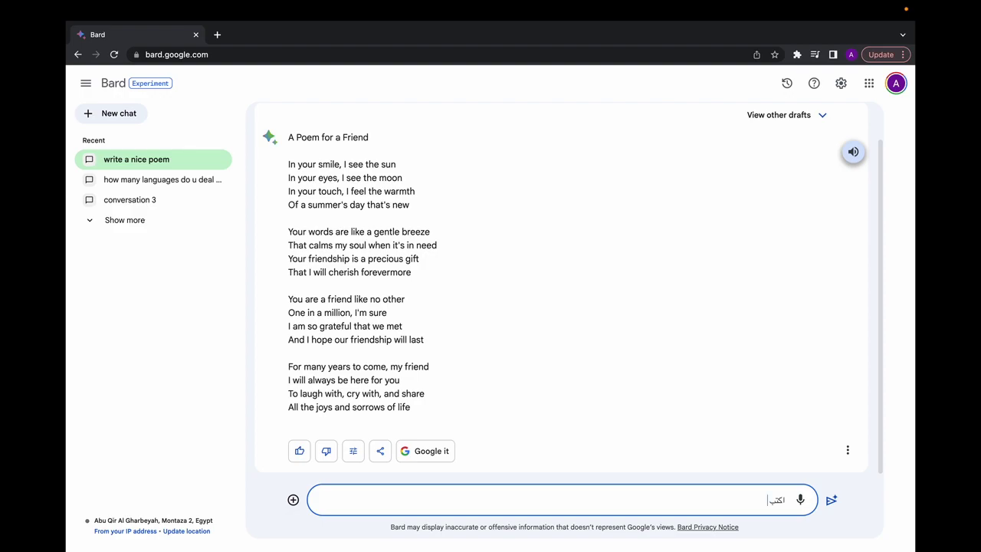
{"action": "type", "text": "قصيدة عن الشجاعة"}
{"action": "key", "text": "Return"}
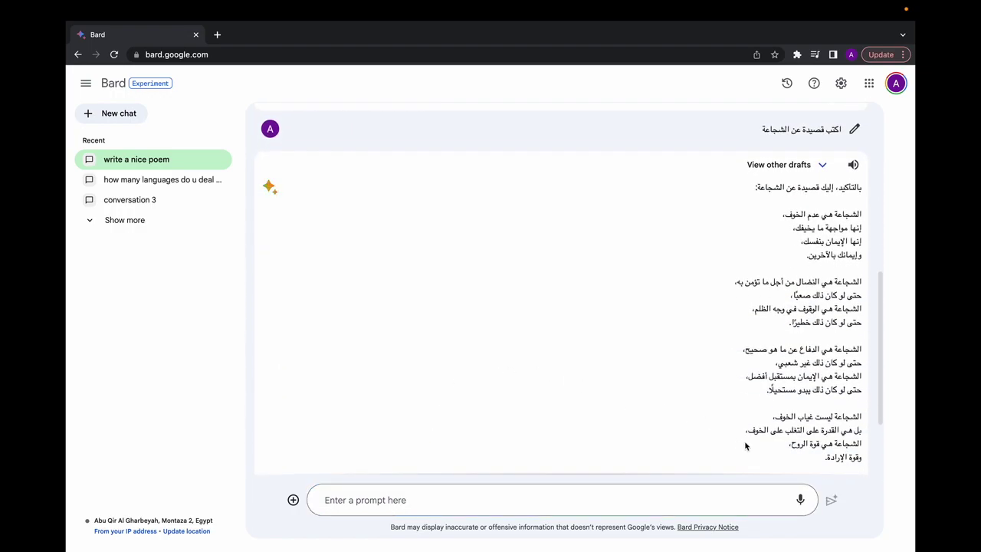
{"action": "left_click", "coordinate": [853, 165]}
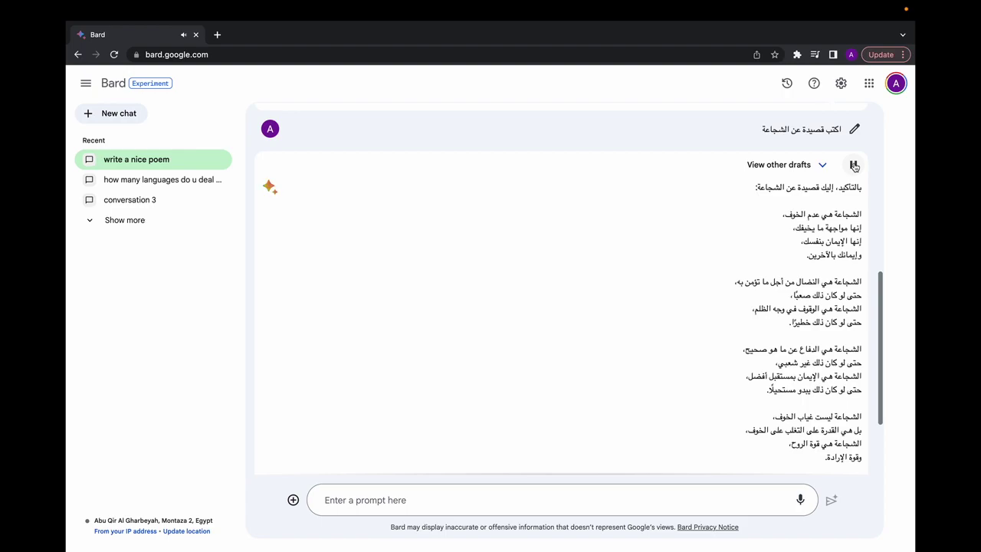
{"action": "left_click", "coordinate": [853, 166]}
- Request the courage poem in another language with the prompt "in french" and look over the French version
{"action": "left_click", "coordinate": [479, 497]}
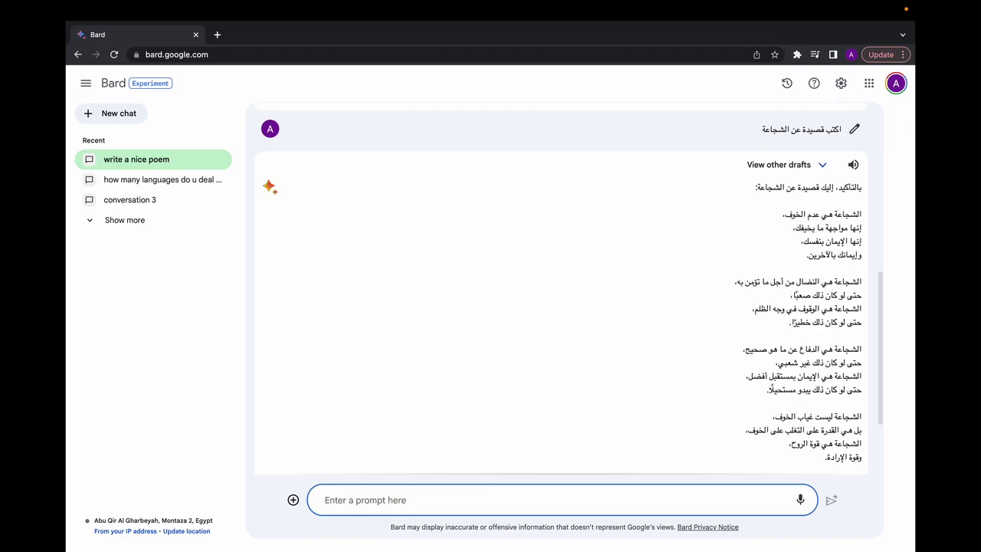
{"action": "type", "text": "in french"}
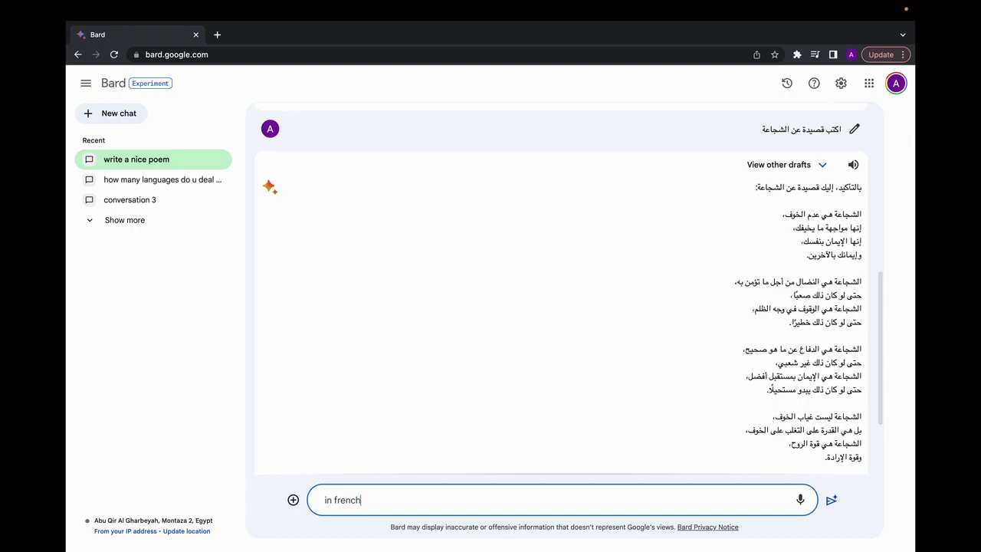
{"action": "key", "text": "Return"}
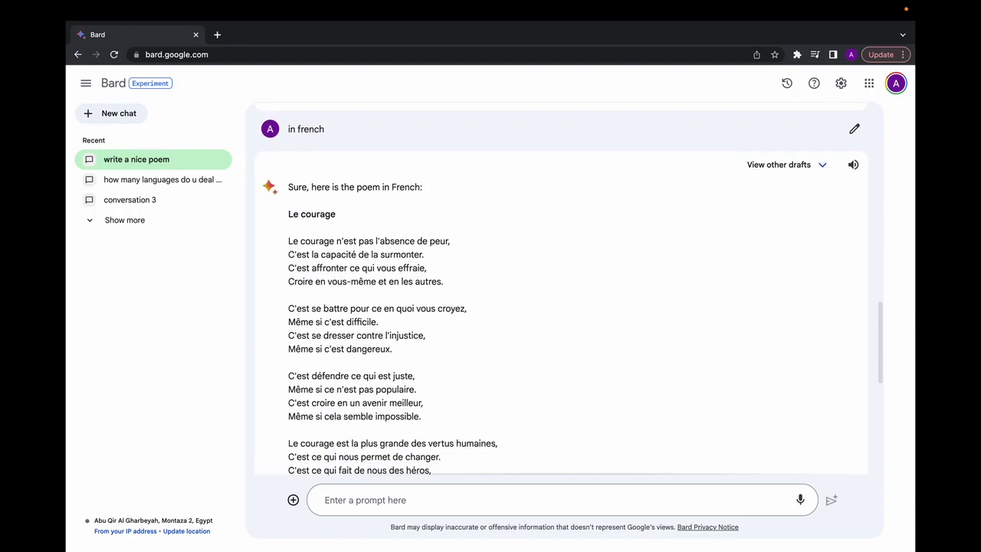
{"action": "scroll", "coordinate": [484, 355], "scroll_direction": "up", "scroll_amount": 5}
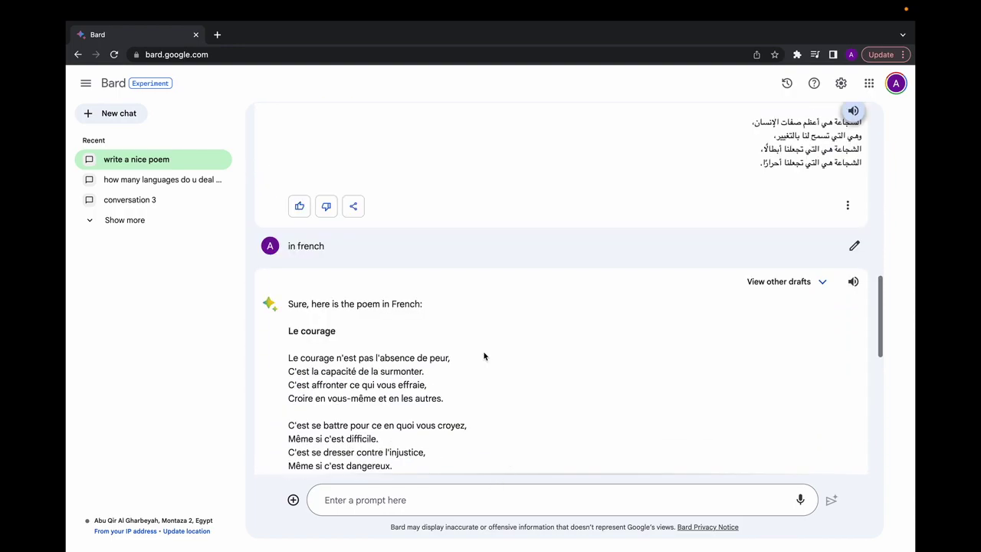
{"action": "scroll", "coordinate": [351, 339], "scroll_direction": "down", "scroll_amount": 3}
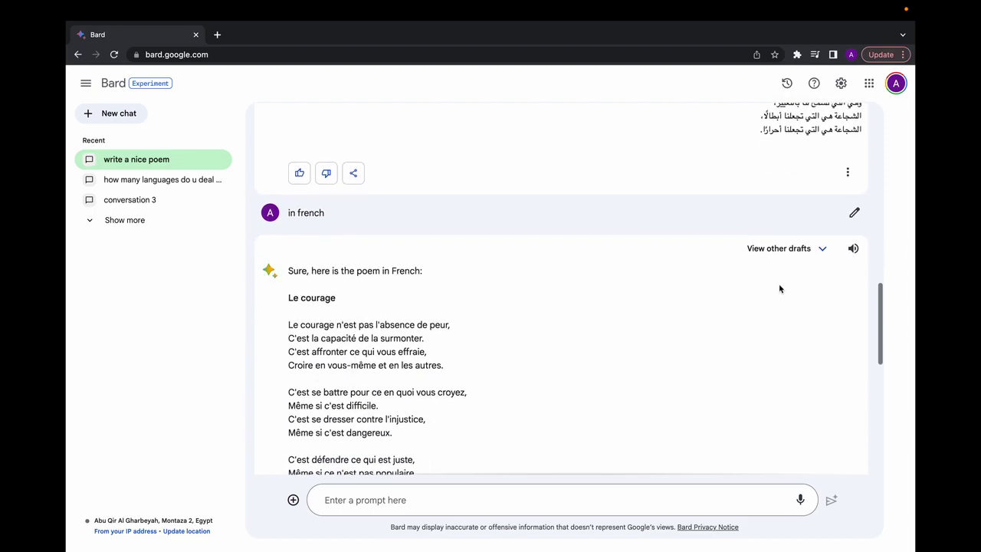
- Play the French version of the courage poem aloud and stop the playback
{"action": "left_click", "coordinate": [853, 248]}
{"action": "left_click", "coordinate": [852, 249]}
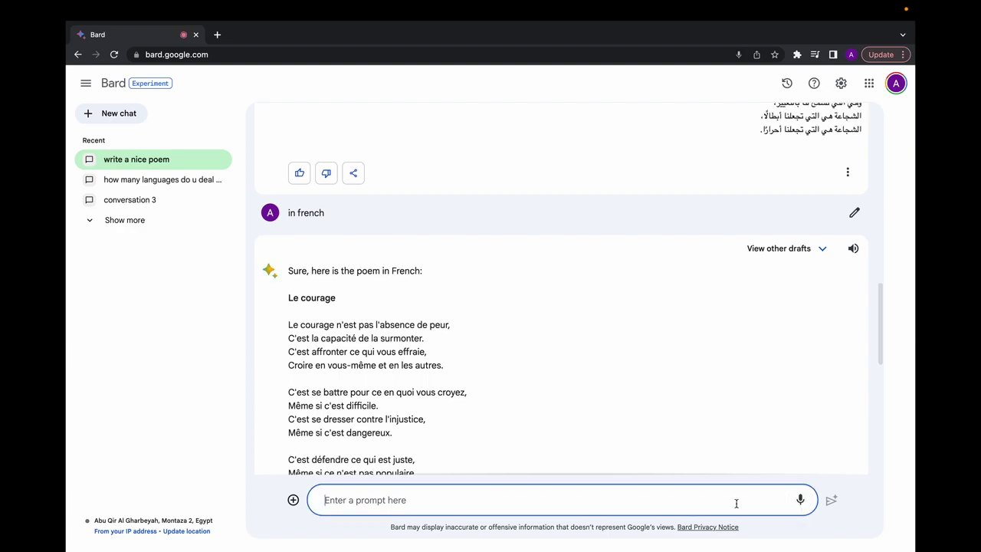
- Dictate and submit the voice prompt "speak about yourself what do san", then look over Bard's self-description
{"action": "left_click", "coordinate": [800, 499]}
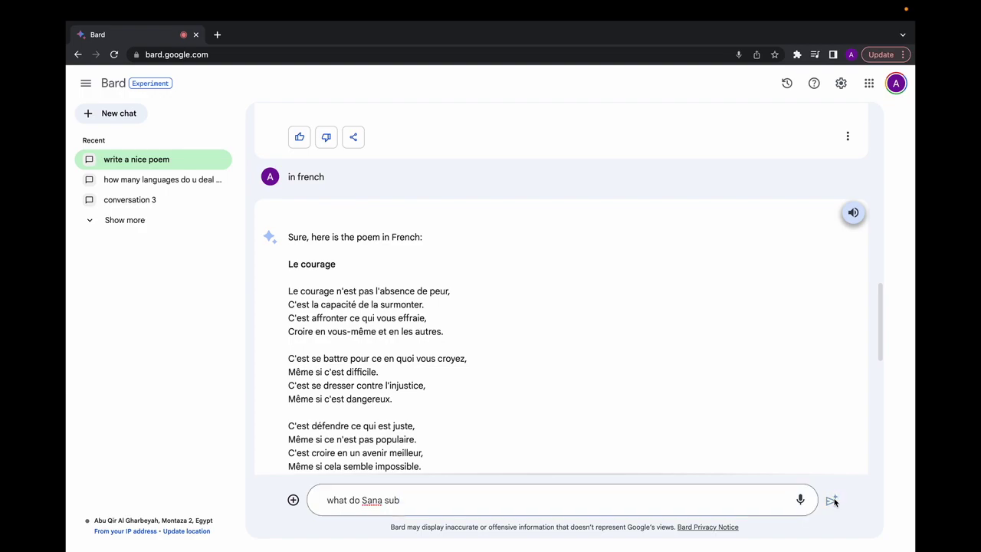
{"action": "scroll", "coordinate": [733, 423], "scroll_direction": "down", "scroll_amount": 10}
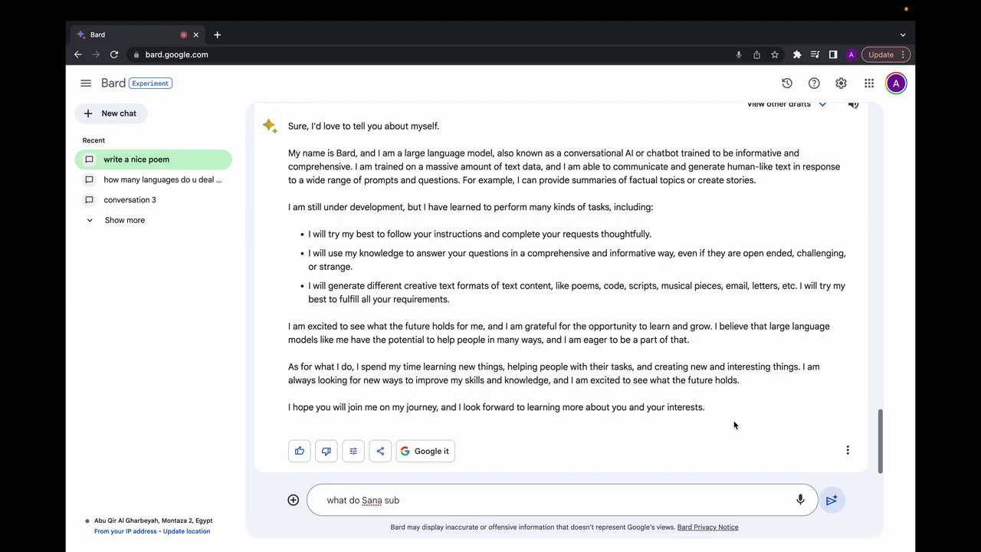
{"action": "scroll", "coordinate": [394, 344], "scroll_direction": "up", "scroll_amount": 3}
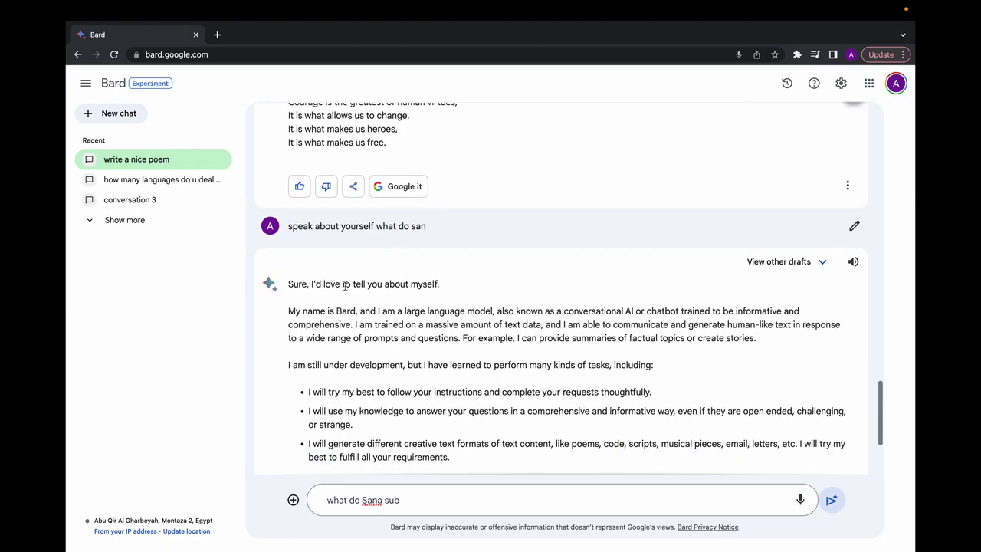
{"action": "left_click_drag", "start_coordinate": [330, 314], "coordinate": [493, 334]}
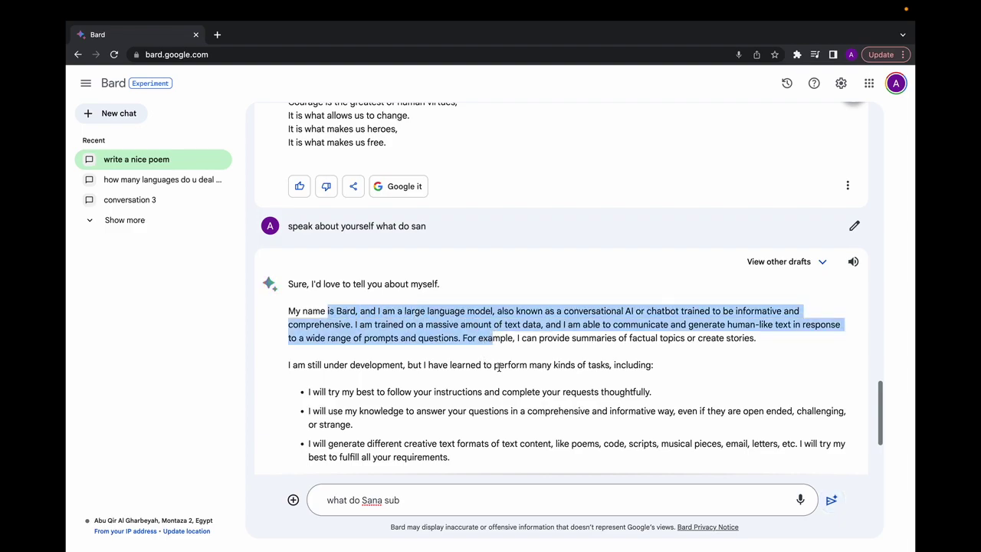
{"action": "left_click", "coordinate": [473, 338]}
- Clear the leftover dictated text "what do Sana sub" from the prompt field
{"action": "mouse_move", "coordinate": [100, 545]}
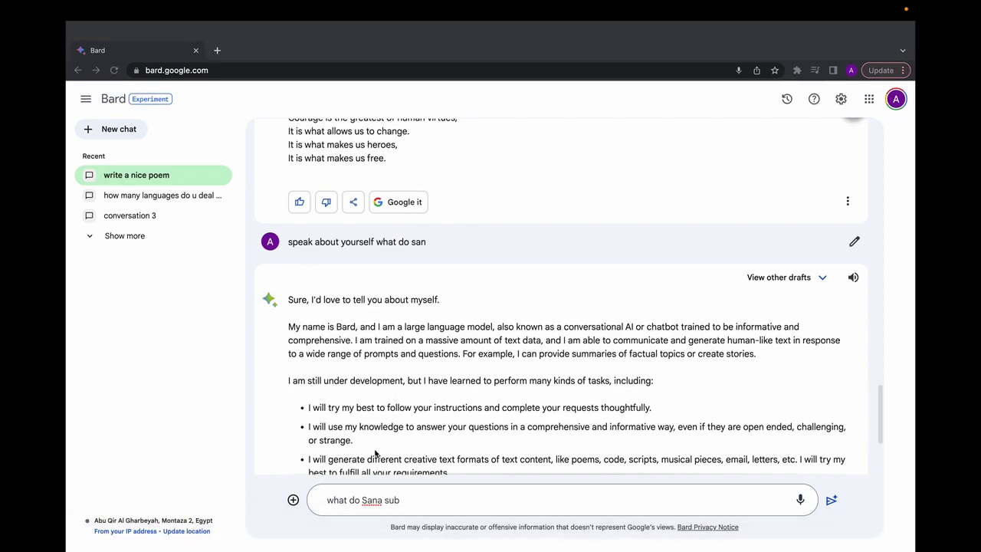
{"action": "left_click", "coordinate": [411, 501]}
{"action": "key", "text": "BackSpace"}
{"action": "key", "text": "BackSpace"}
{"action": "key", "text": "BackSpace"}
{"action": "key", "text": "BackSpace"}
{"action": "key", "text": "BackSpace"}
{"action": "key", "text": "BackSpace"}
{"action": "key", "text": "BackSpace"}
{"action": "key", "text": "BackSpace"}
{"action": "key", "text": "BackSpace"}
{"action": "key", "text": "BackSpace"}
{"action": "key", "text": "BackSpace"}
{"action": "key", "text": "BackSpace"}
{"action": "key", "text": "BackSpace"}
{"action": "key", "text": "BackSpace"}
{"action": "key", "text": "BackSpace"}
{"action": "key", "text": "BackSpace"}
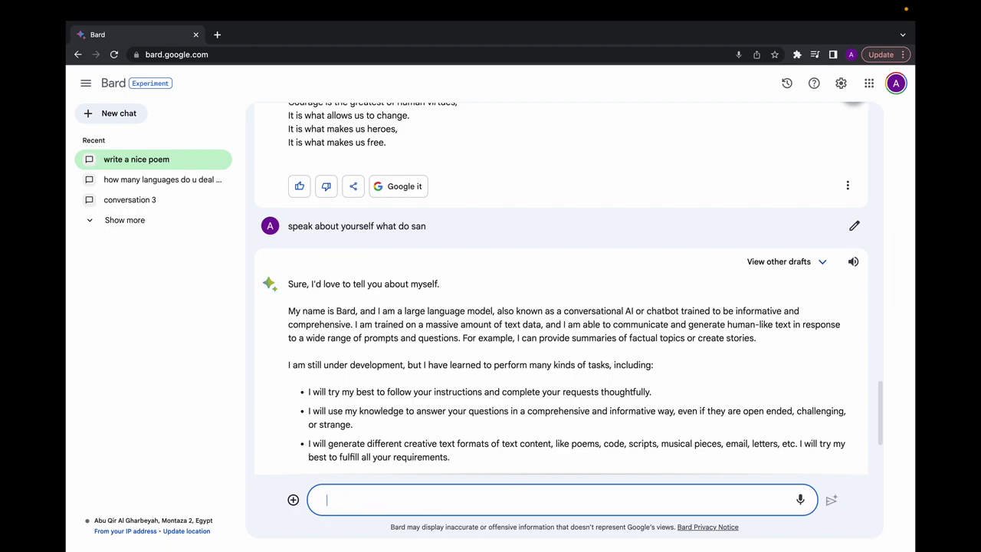
- Attach the hummingbird image, close its preview window, and submit it with the prompt "describe", reading the start of the answer
{"action": "left_click_drag", "start_coordinate": [652, 548], "coordinate": [595, 505]}
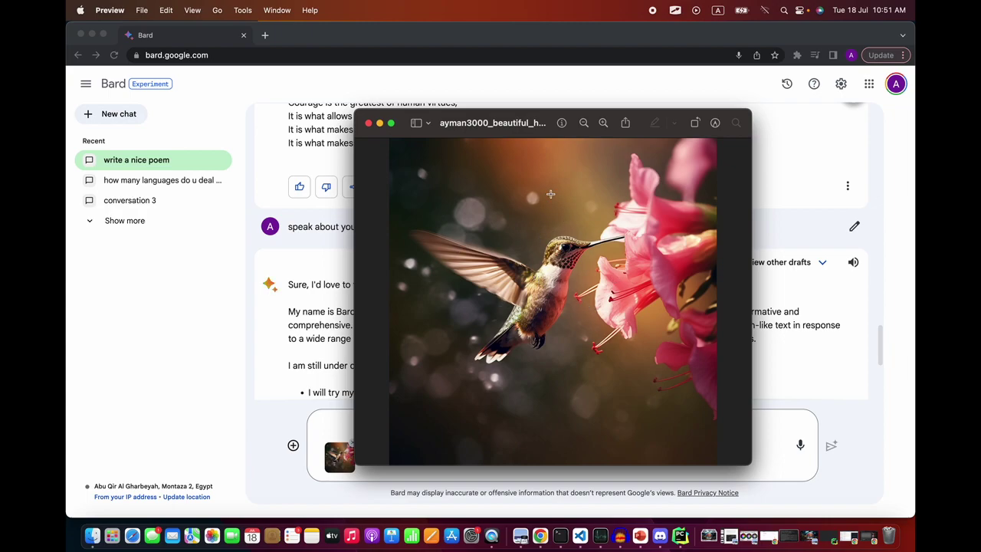
{"action": "left_click", "coordinate": [368, 123]}
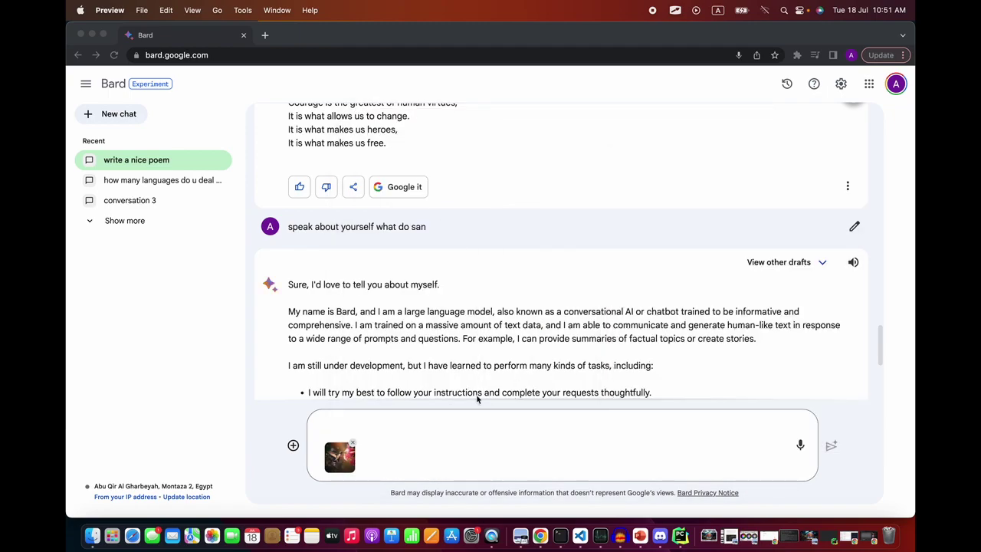
{"action": "left_click", "coordinate": [348, 431]}
{"action": "type", "text": "describe"}
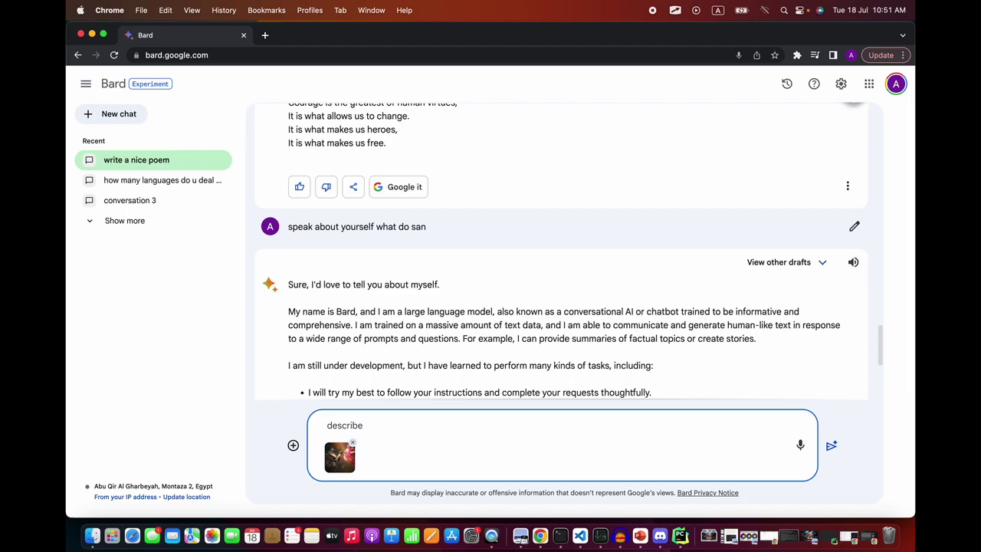
{"action": "key", "text": "Return"}
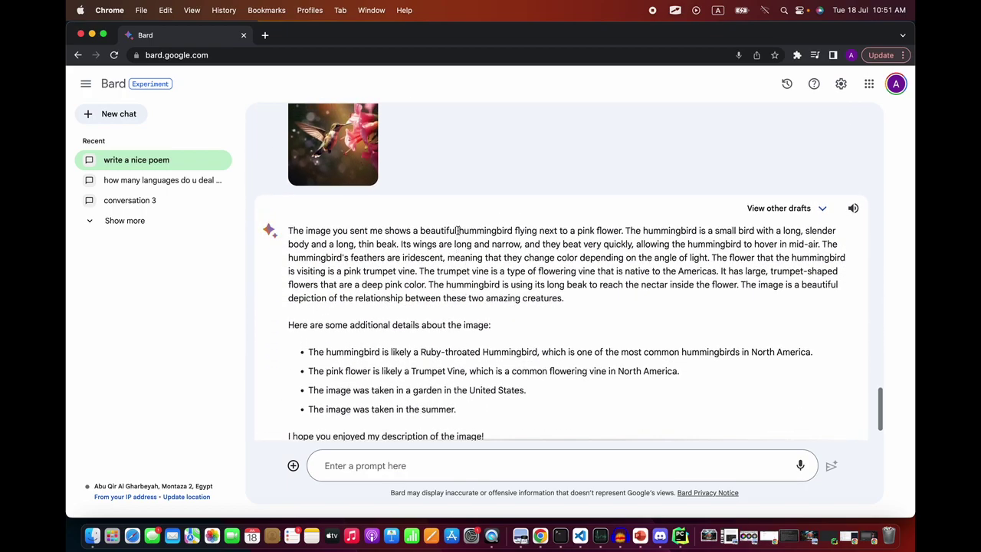
{"action": "left_click_drag", "start_coordinate": [459, 230], "coordinate": [625, 231]}
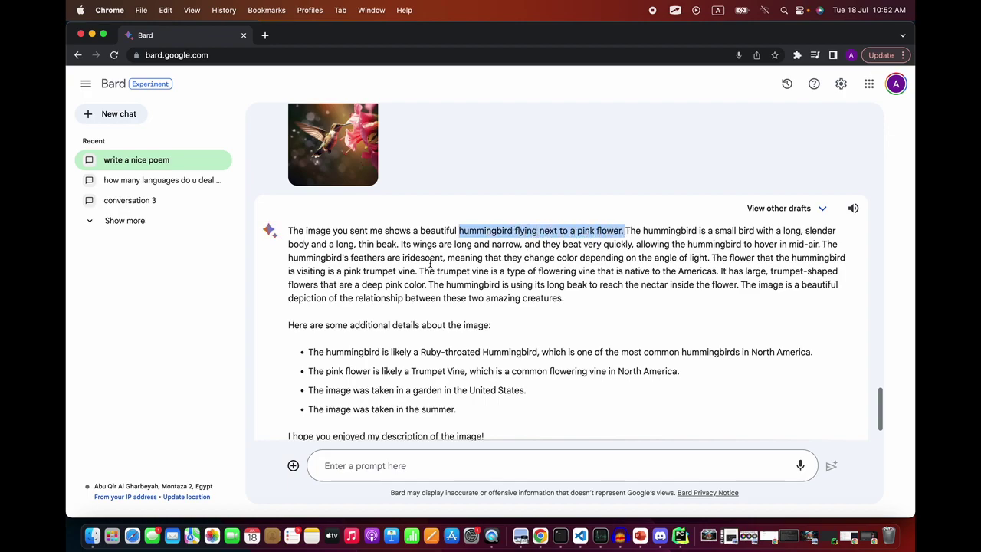
- Request the image description in another language with the follow-up prompt "in arabic"
{"action": "scroll", "coordinate": [498, 270], "scroll_direction": "down", "scroll_amount": 2}
{"action": "left_click", "coordinate": [360, 465]}
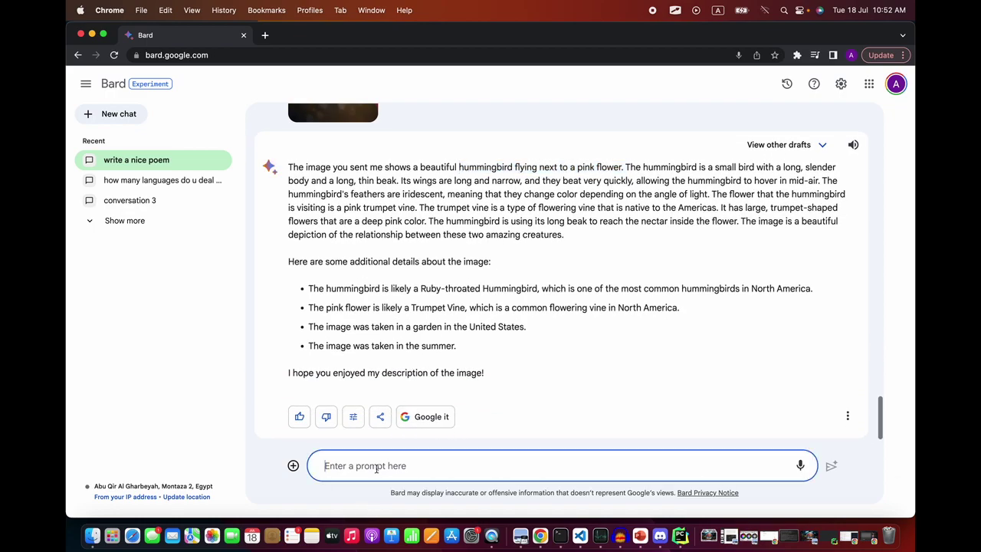
{"action": "type", "text": "in arabic"}
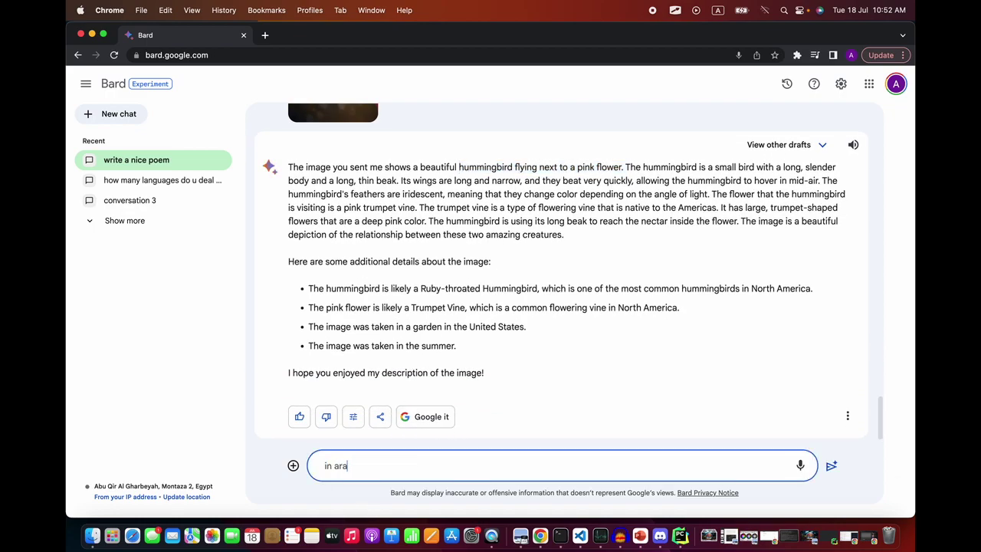
{"action": "key", "text": "Return"}
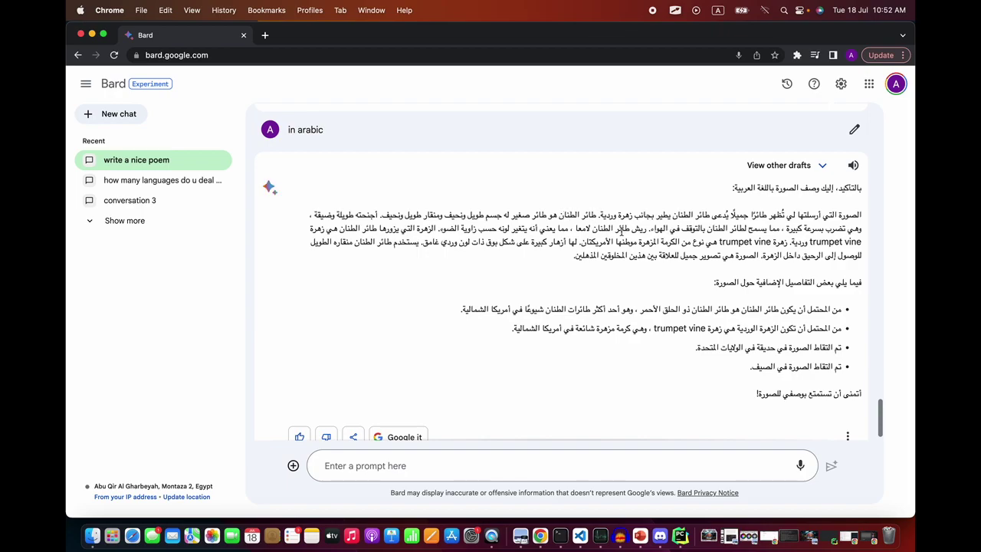
- Compare the English description of the hummingbird image with its Arabic version
{"action": "scroll", "coordinate": [621, 230], "scroll_direction": "up", "scroll_amount": 10}
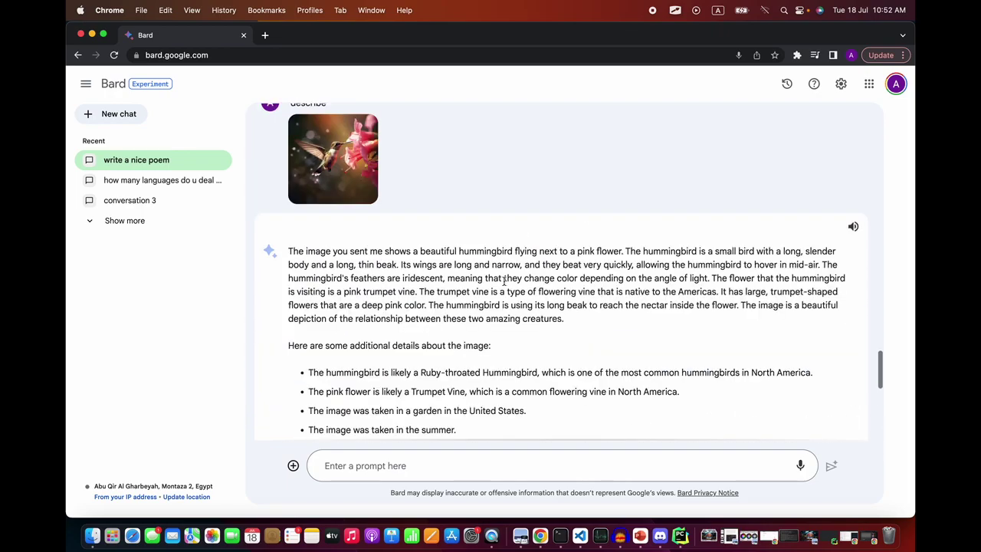
{"action": "left_click_drag", "start_coordinate": [491, 265], "coordinate": [542, 305]}
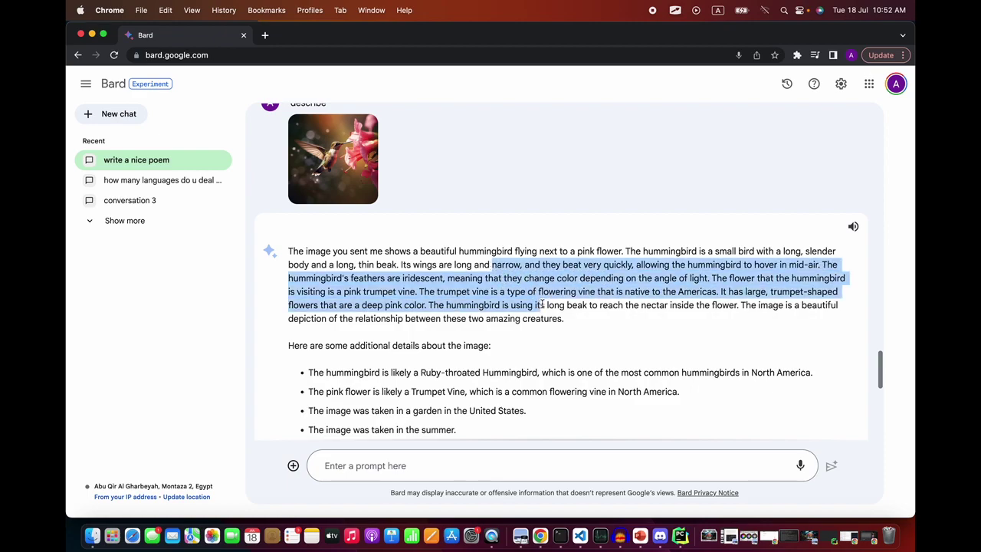
{"action": "scroll", "coordinate": [540, 298], "scroll_direction": "down", "scroll_amount": 5}
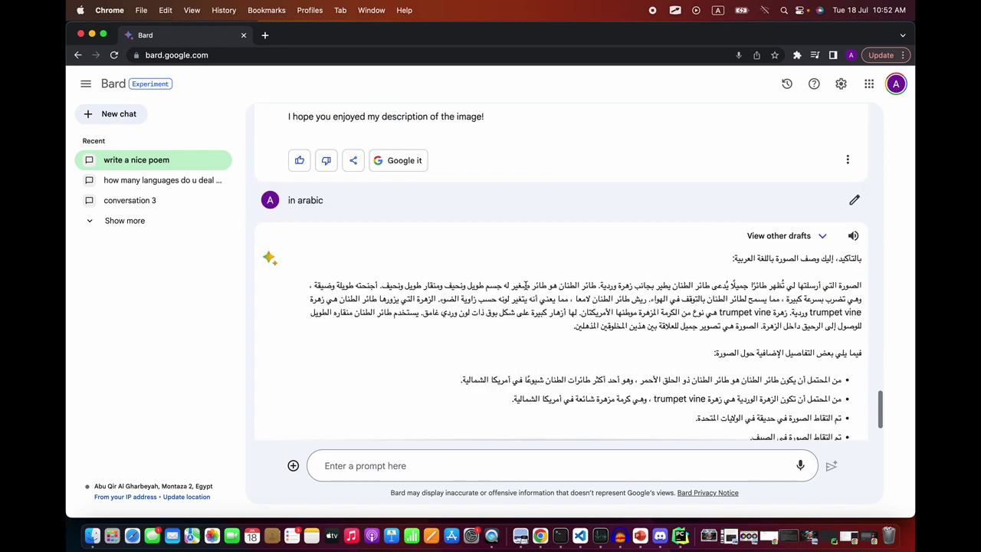